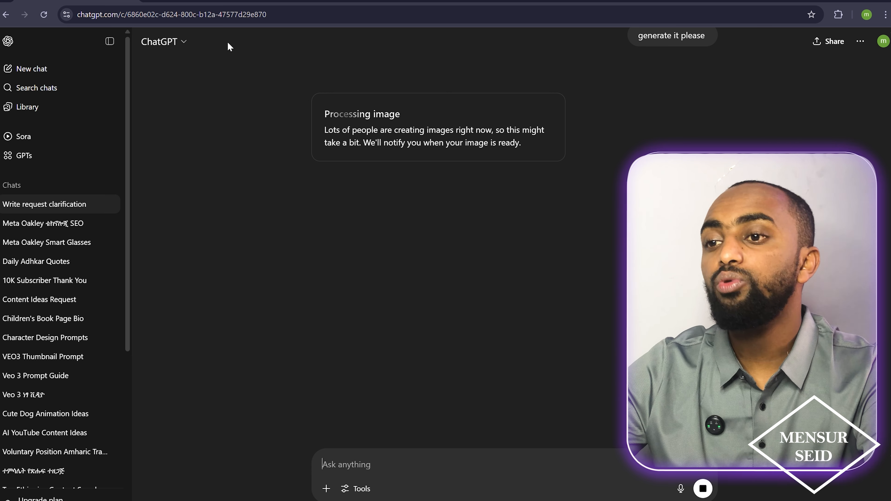
Reload the current chat page to load the generated Meta smart glass image
{"action": "left_click", "coordinate": [273, 14]}
{"action": "key", "text": "Return"}
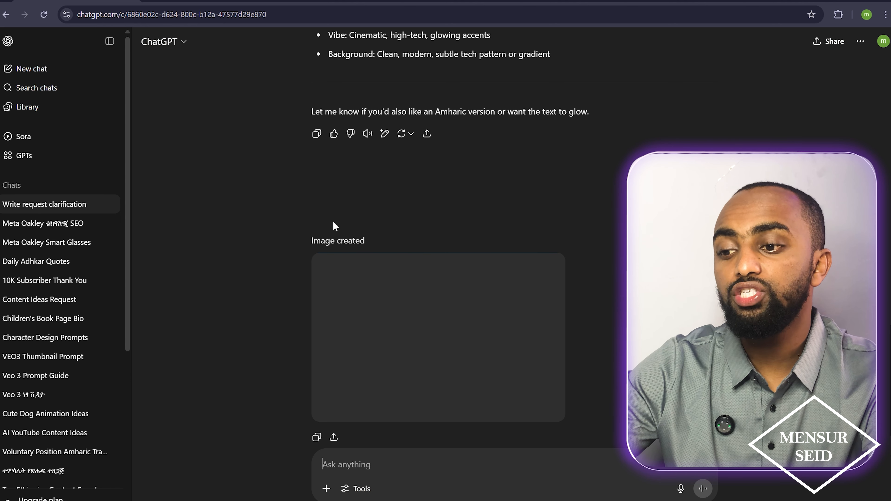
{"action": "scroll", "coordinate": [382, 219], "scroll_direction": "down", "scroll_amount": 2}
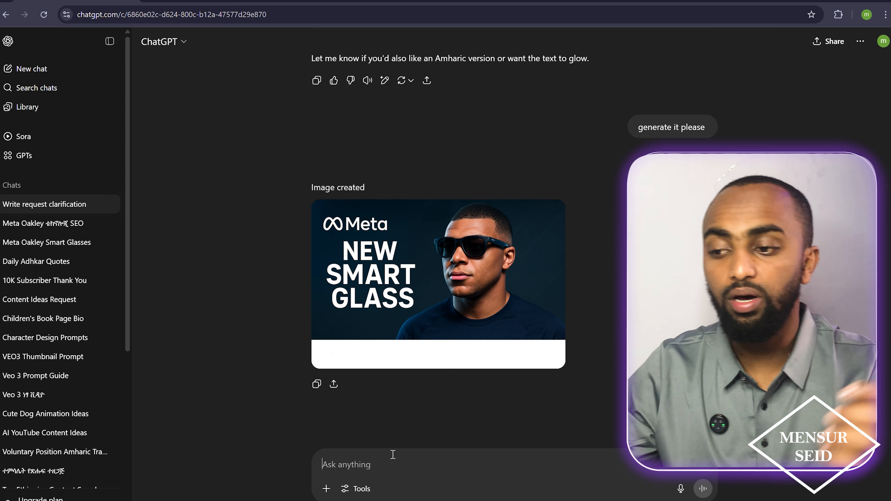
Send the prompt "re generate by filling the empty white space with the same color of background"
{"action": "type", "text": "re "}
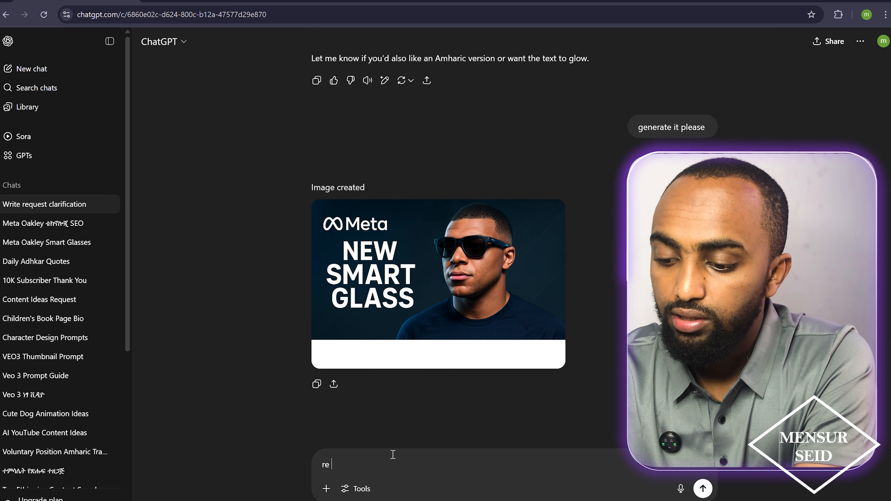
{"action": "type", "text": "generate by"}
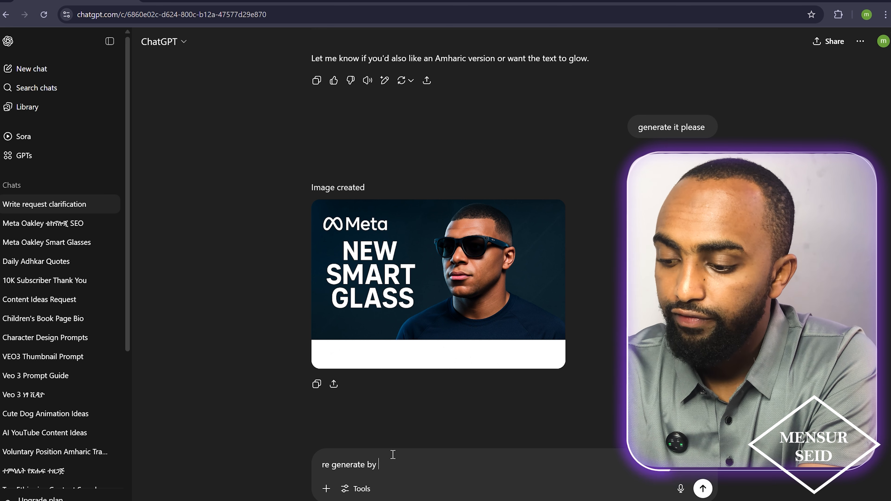
{"action": "type", "text": " filling th"}
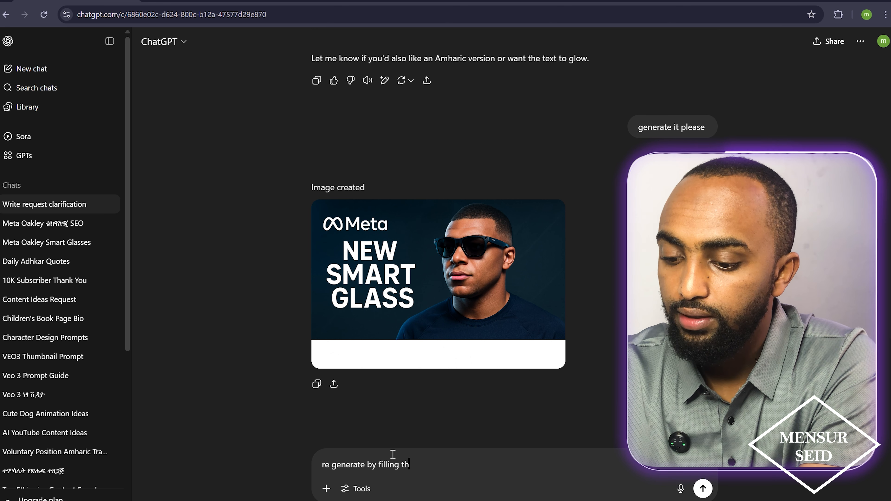
{"action": "type", "text": "e"}
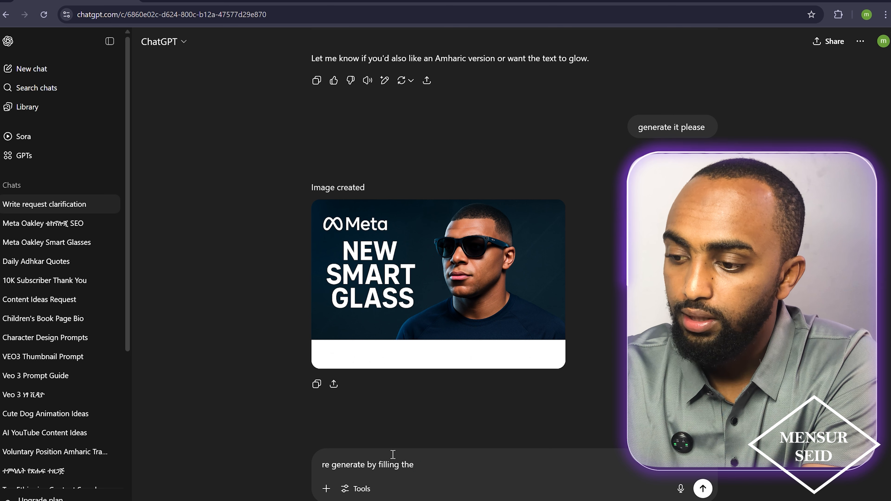
{"action": "type", "text": " sempty white spac"}
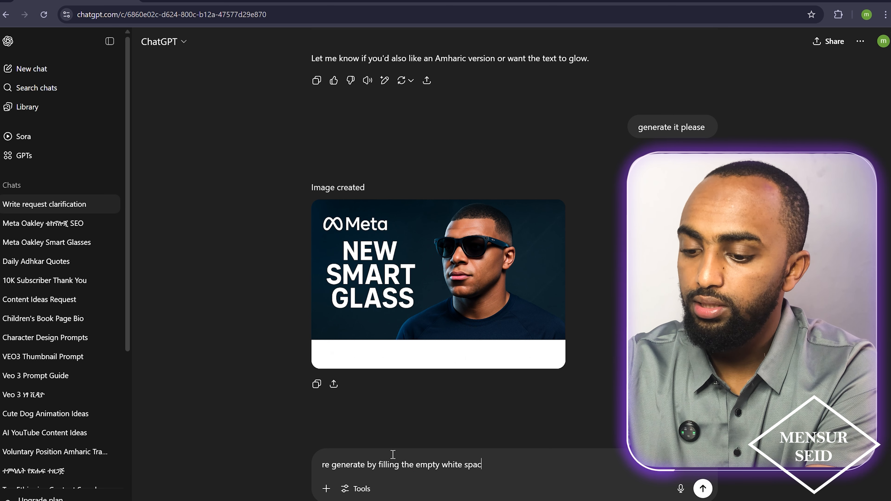
{"action": "type", "text": "e with the s"}
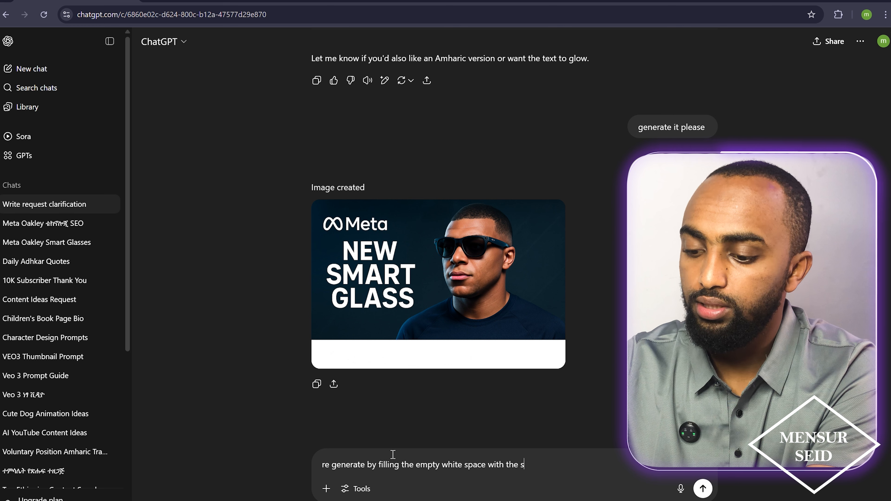
{"action": "type", "text": "ame color o"}
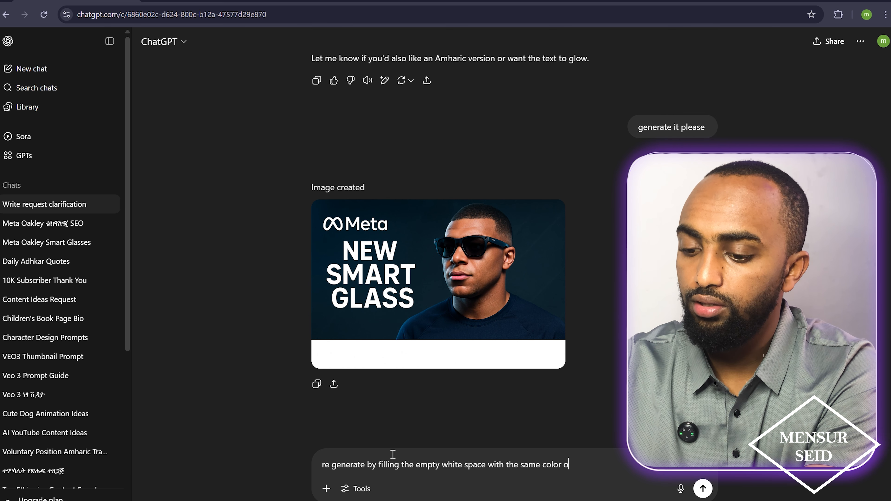
{"action": "type", "text": "f bac"}
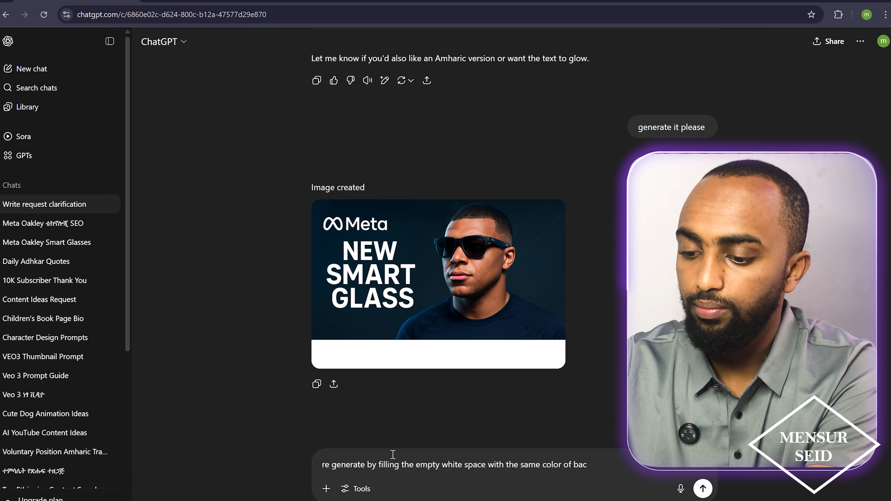
{"action": "type", "text": "kground"}
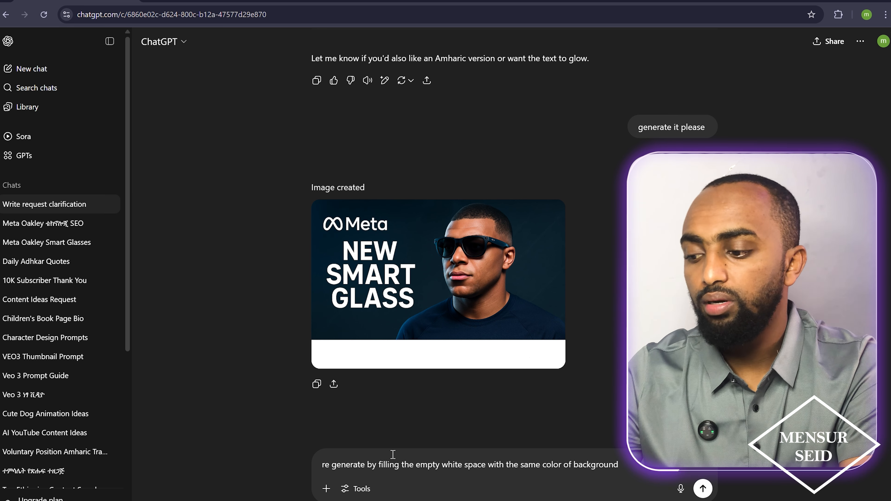
{"action": "key", "text": "Return"}
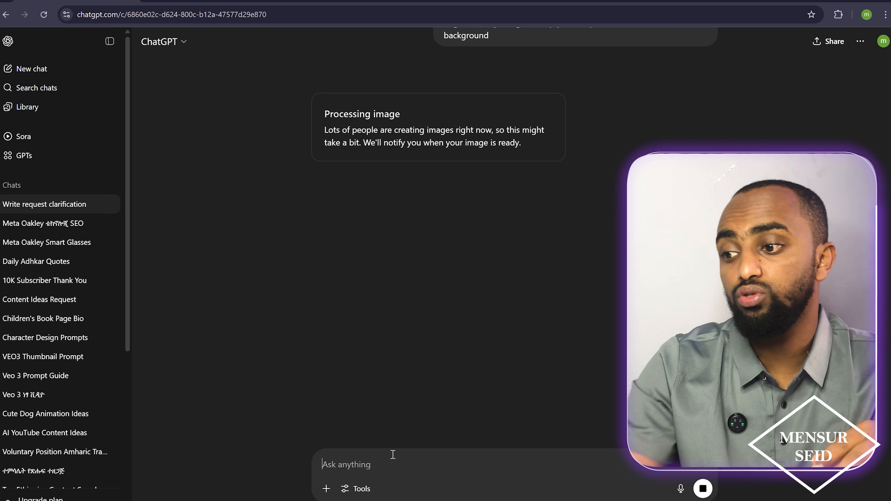
{"action": "scroll", "coordinate": [458, 242], "scroll_direction": "up", "scroll_amount": 5}
{"action": "scroll", "coordinate": [456, 237], "scroll_direction": "up", "scroll_amount": 4}
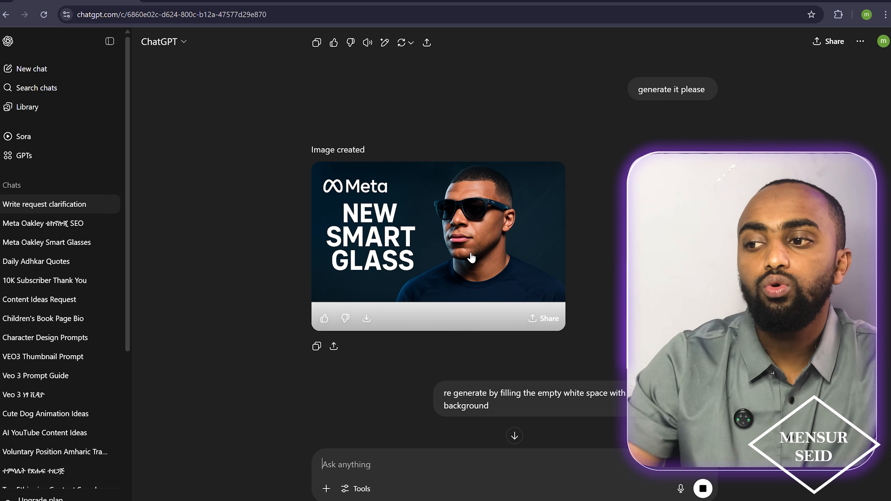
{"action": "scroll", "coordinate": [471, 259], "scroll_direction": "down", "scroll_amount": 6}
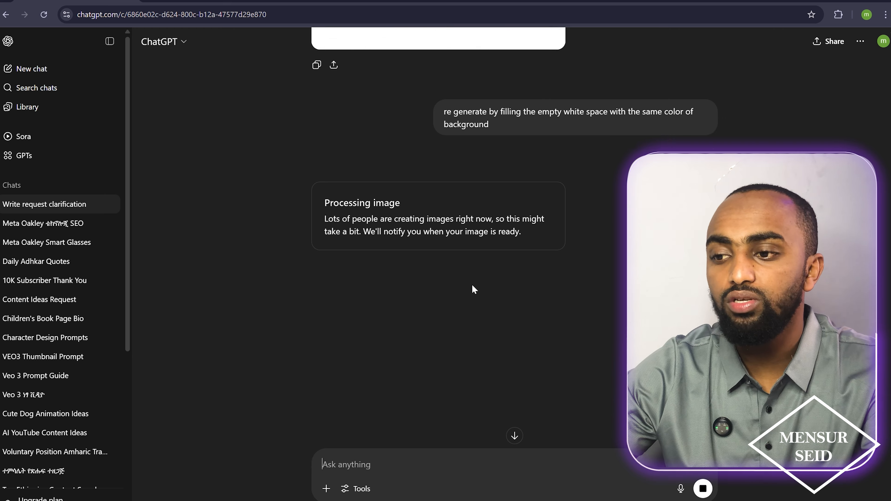
{"action": "scroll", "coordinate": [454, 275], "scroll_direction": "up", "scroll_amount": 7}
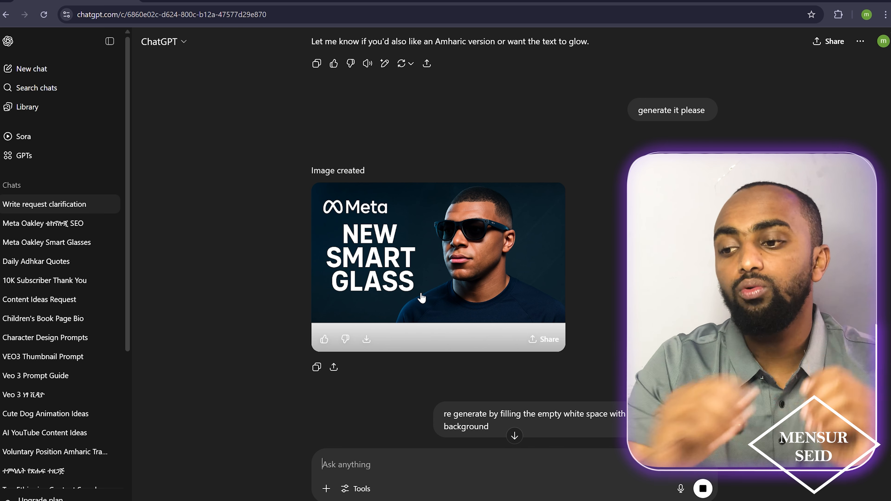
{"action": "left_click", "coordinate": [515, 435]}
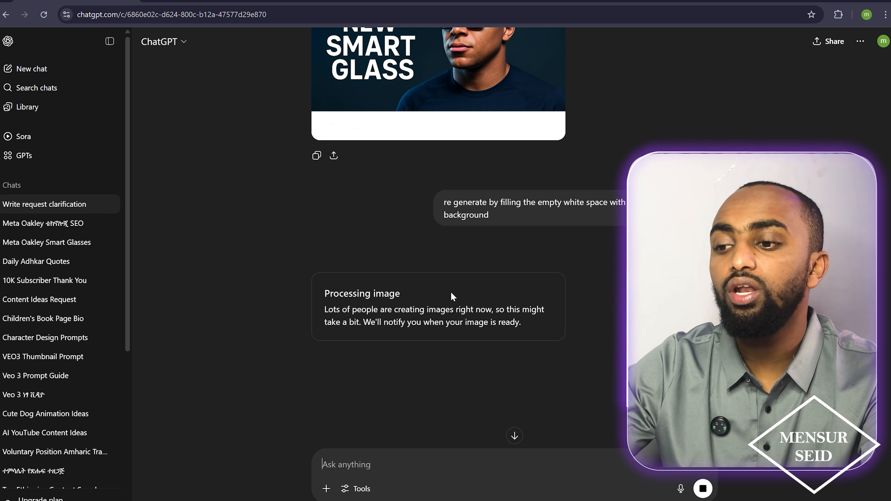
Reload the conversation until the regenerated image with the filled background loads
{"action": "left_click", "coordinate": [303, 15]}
{"action": "key", "text": "Return"}
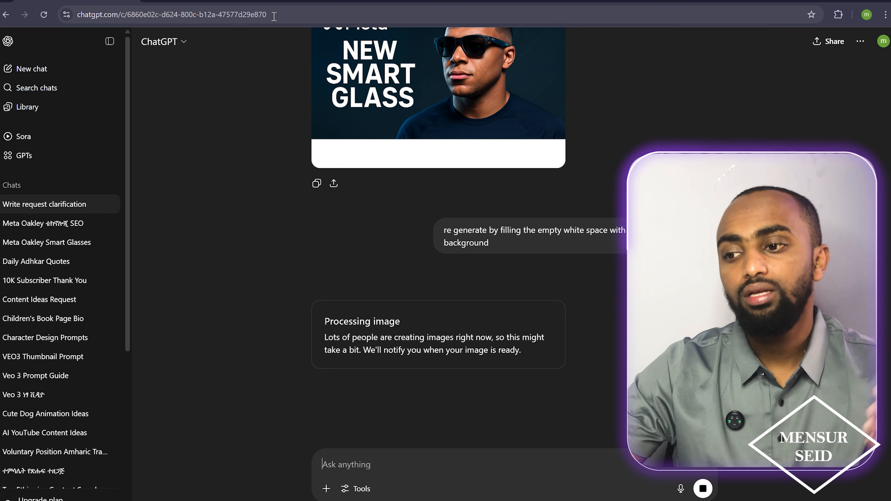
{"action": "scroll", "coordinate": [329, 43], "scroll_direction": "up", "scroll_amount": 2}
{"action": "left_click", "coordinate": [305, 12]}
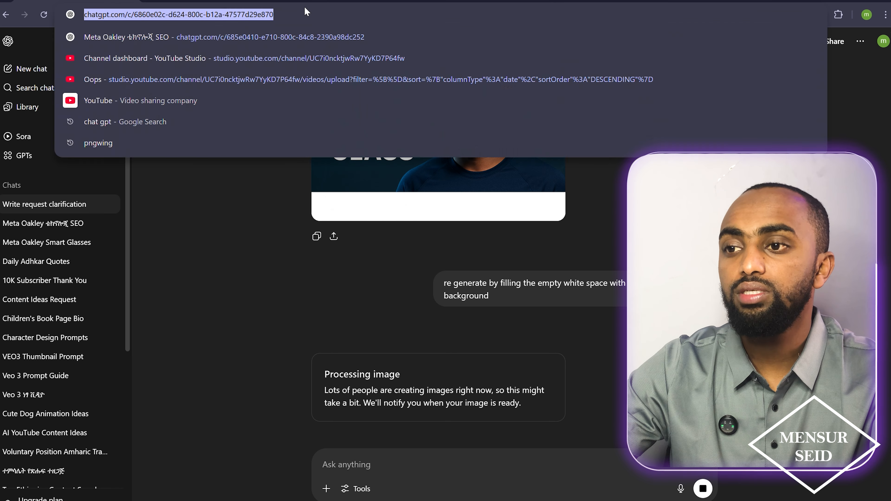
{"action": "key", "text": "Return"}
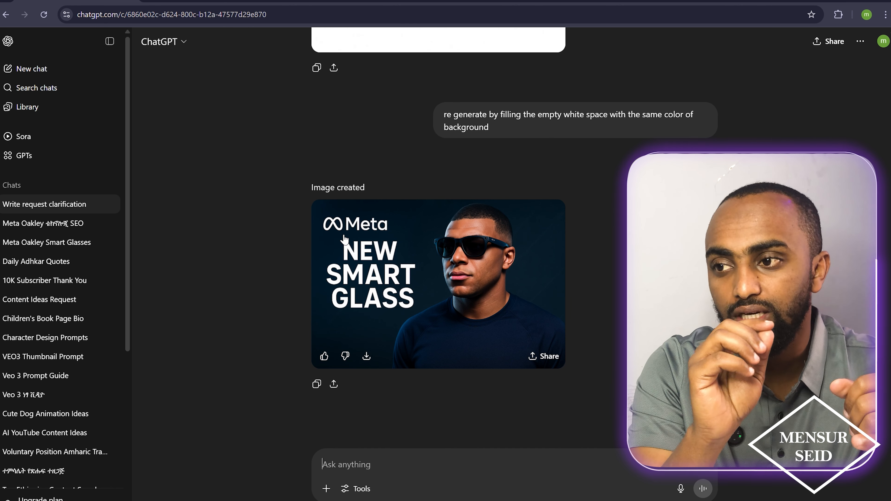
Compare the regenerated image with the earlier version and download the regenerated one
{"action": "scroll", "coordinate": [344, 239], "scroll_direction": "up", "scroll_amount": 3}
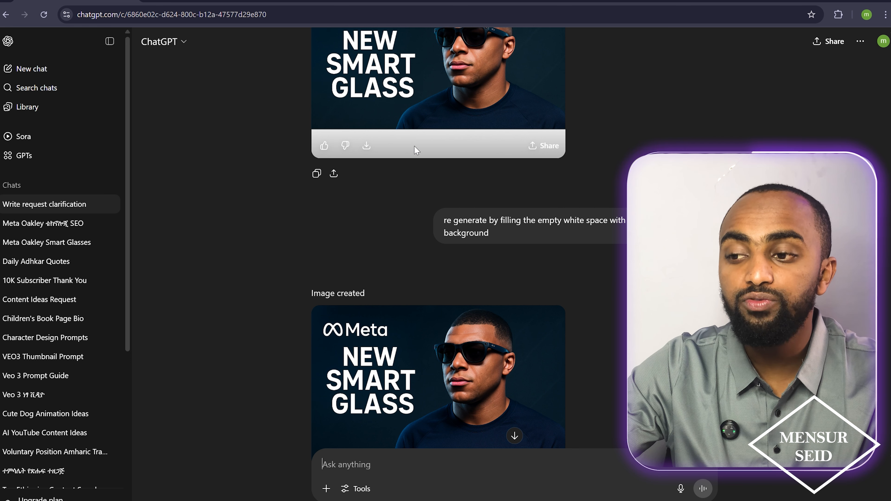
{"action": "scroll", "coordinate": [377, 339], "scroll_direction": "down", "scroll_amount": 3}
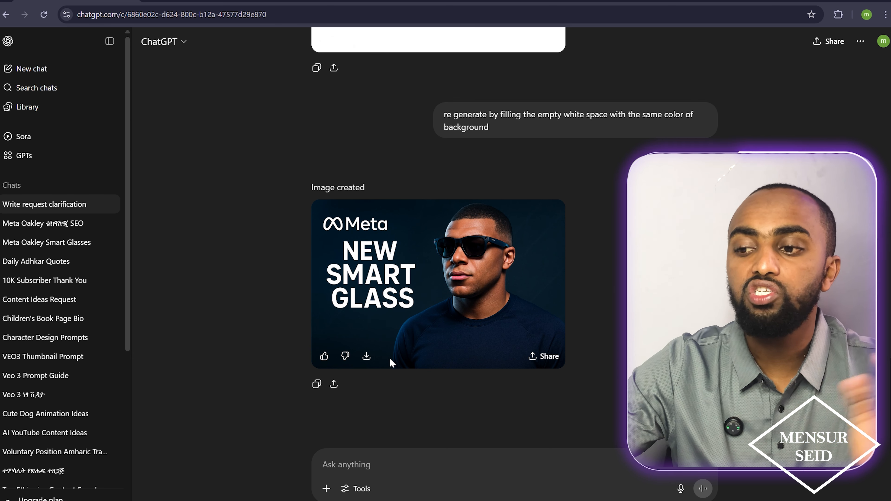
{"action": "left_click", "coordinate": [367, 358]}
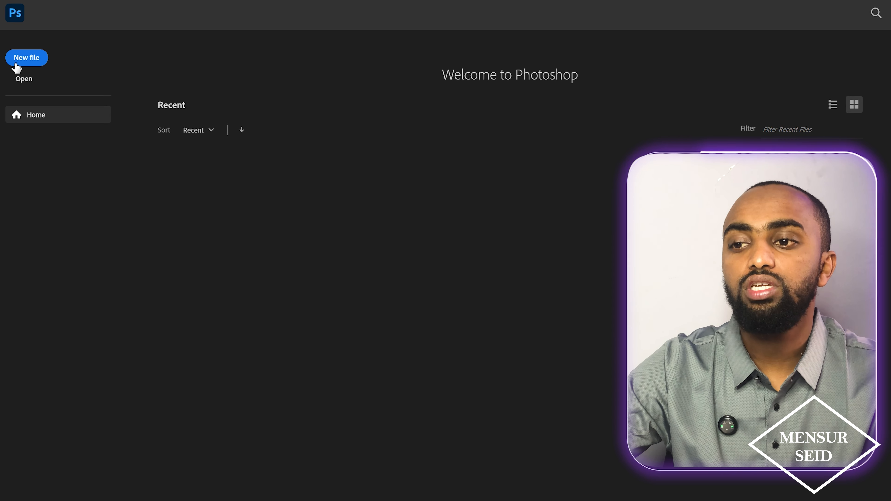
In Photoshop, create a new 1280 x 720 px document at 300 ppi from the recent custom preset
{"action": "left_click", "coordinate": [24, 65]}
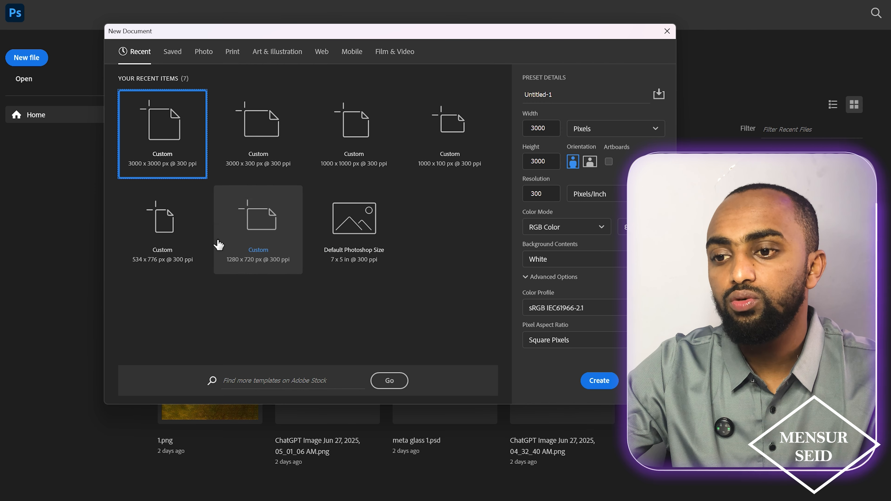
{"action": "left_click", "coordinate": [246, 262]}
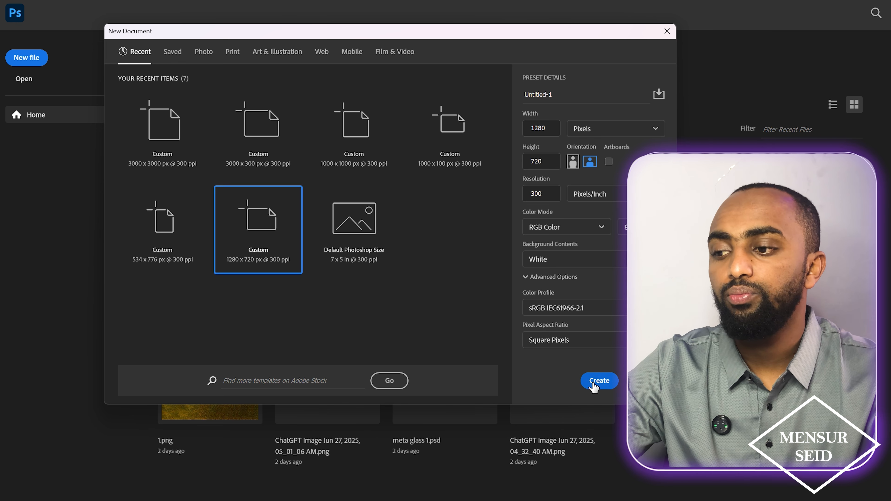
{"action": "left_click", "coordinate": [598, 381]}
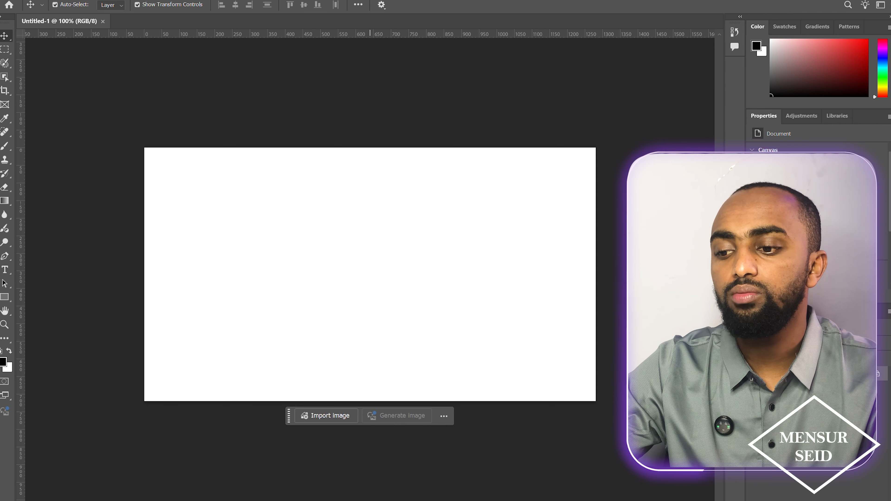
Copy the downloaded ChatGPT image from the Downloads folder and paste it into the new Photoshop document
{"action": "key", "text": "super"}
{"action": "key", "text": "super"}
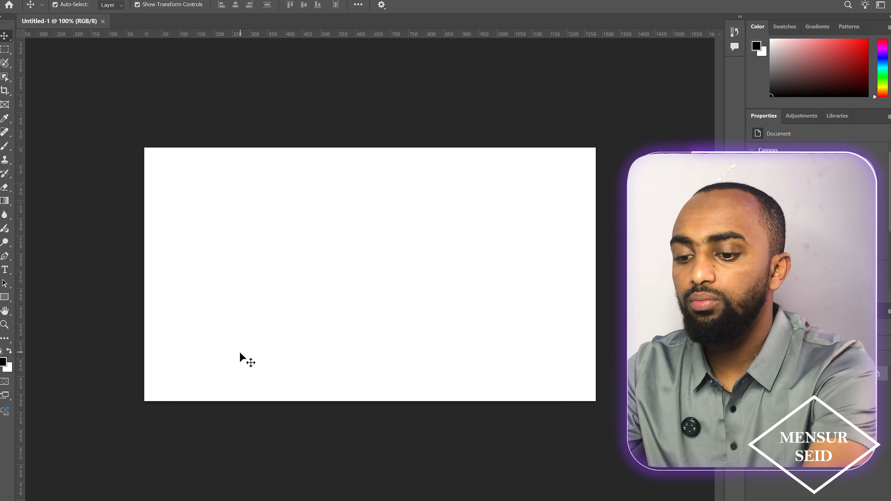
{"action": "key", "text": "super+e"}
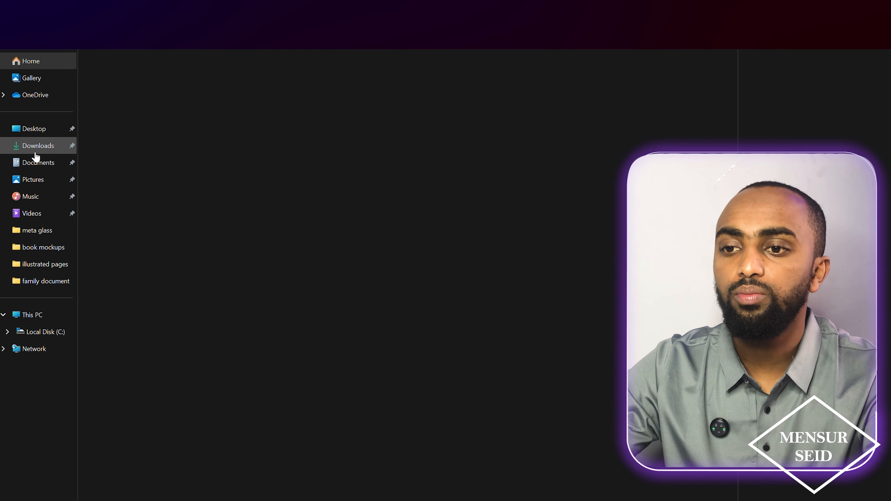
{"action": "left_click", "coordinate": [38, 146]}
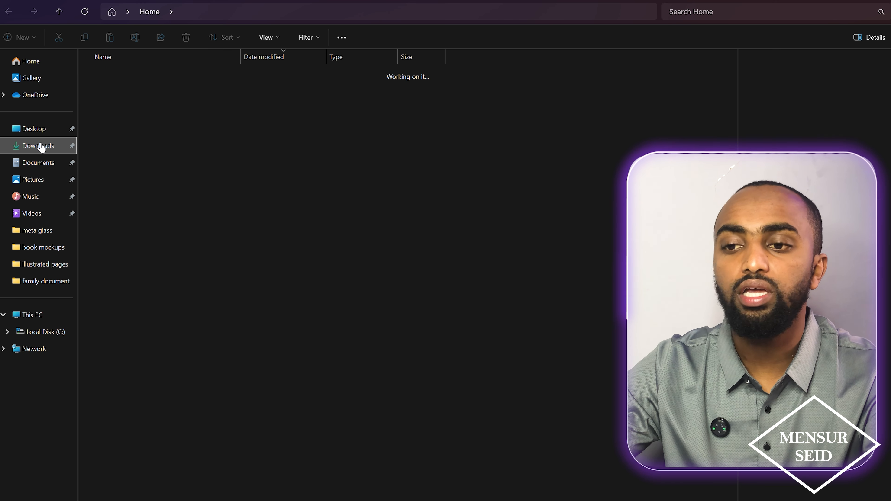
{"action": "left_click", "coordinate": [113, 87]}
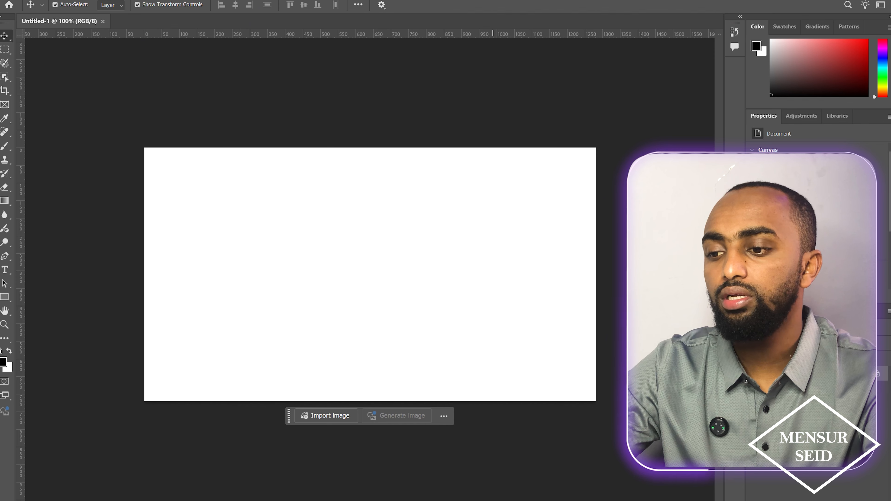
{"action": "key", "text": "ctrl+v"}
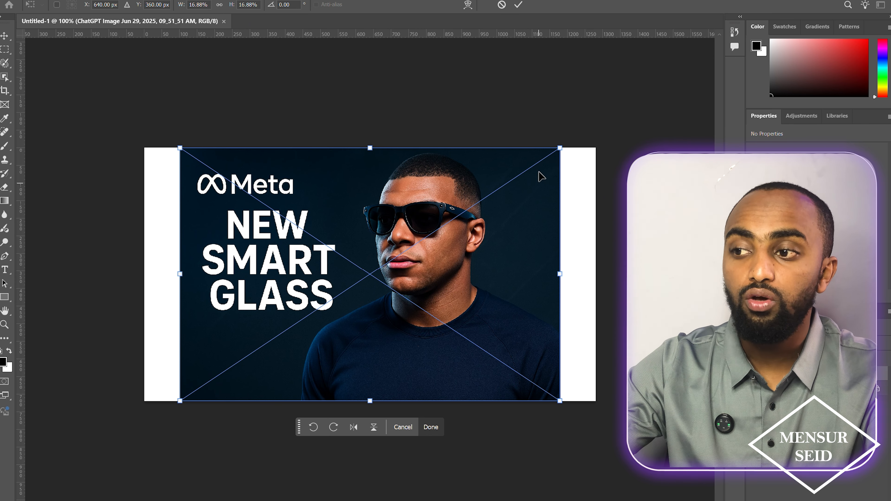
Try to enlarge and reposition the placed image to cover the whole canvas, undoing each change
{"action": "left_click_drag", "start_coordinate": [560, 149], "coordinate": [596, 126]}
{"action": "key", "text": "ctrl+z"}
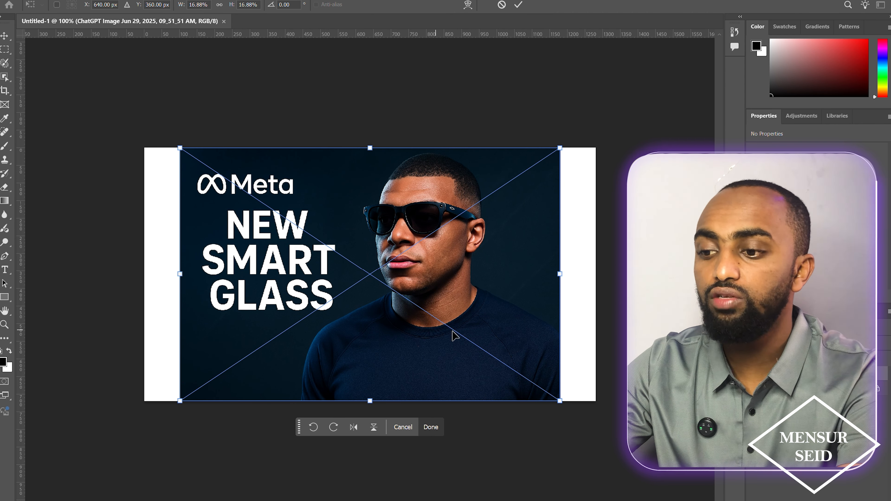
{"action": "left_click_drag", "start_coordinate": [560, 147], "coordinate": [603, 119]}
{"action": "left_click_drag", "start_coordinate": [180, 401], "coordinate": [133, 432]}
{"action": "left_click_drag", "start_coordinate": [340, 286], "coordinate": [348, 316]}
{"action": "key", "text": "ctrl+z"}
{"action": "key", "text": "ctrl+z"}
{"action": "key", "text": "ctrl+z"}
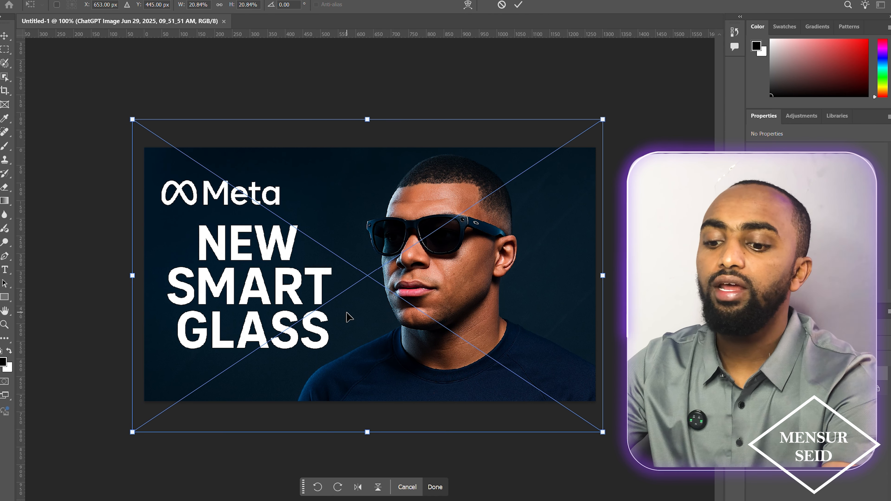
Return the placed image to the canvas height, centred between two white side margins, and keep its layer selected
{"action": "left_click", "coordinate": [431, 427]}
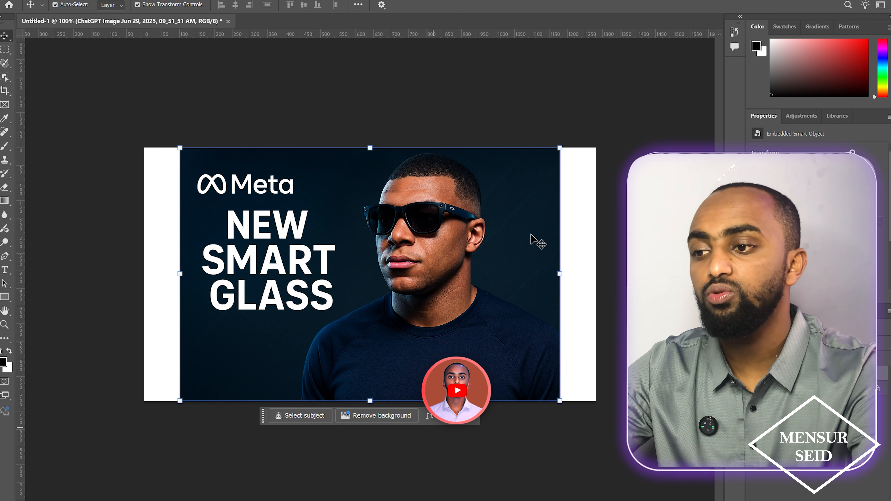
{"action": "left_click", "coordinate": [507, 103]}
{"action": "left_click", "coordinate": [439, 283]}
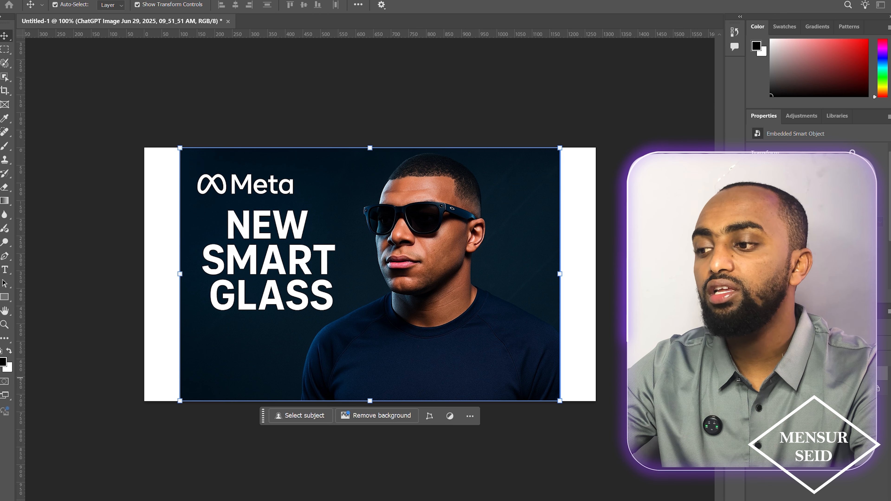
Rasterize the placed smart object layer so its pixels are editable
{"action": "right_click", "coordinate": [817, 376]}
{"action": "left_click", "coordinate": [655, 419]}
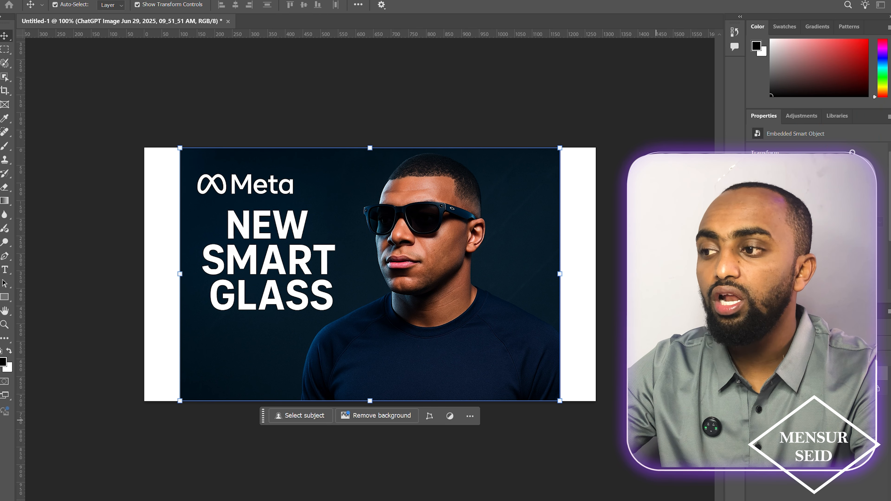
{"action": "left_click", "coordinate": [5, 187]}
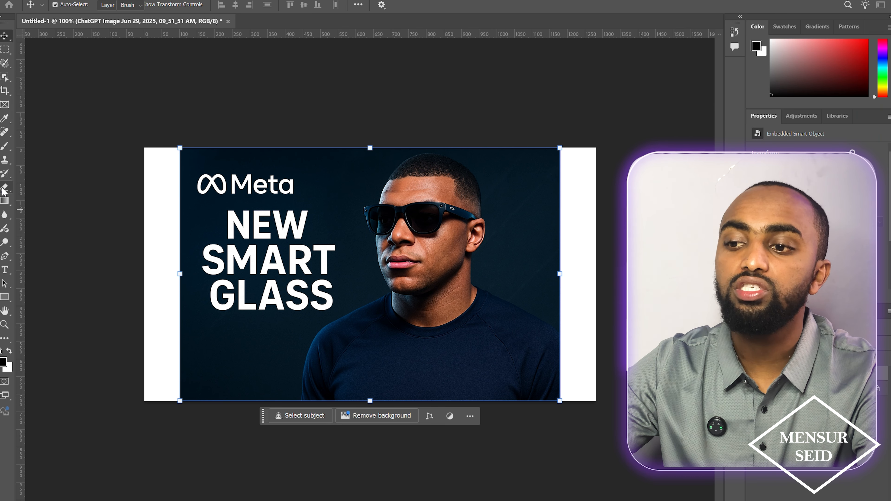
{"action": "left_click", "coordinate": [340, 260]}
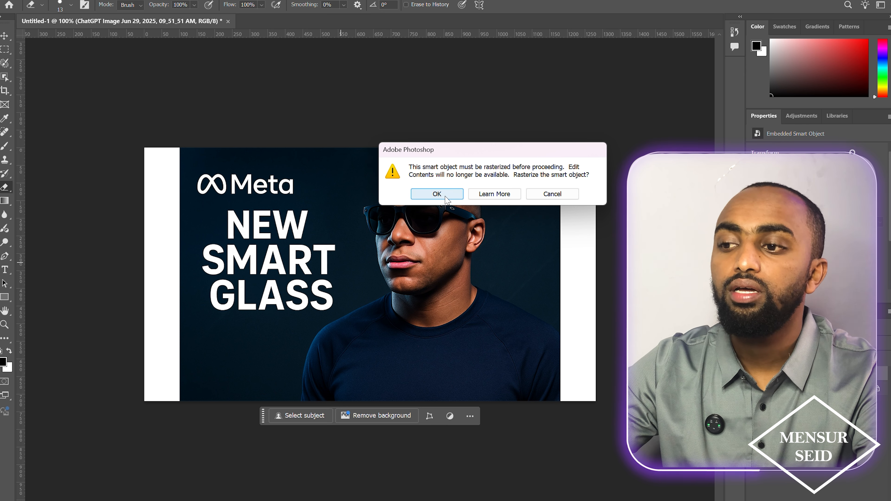
{"action": "left_click", "coordinate": [436, 194]}
{"action": "key", "text": "v"}
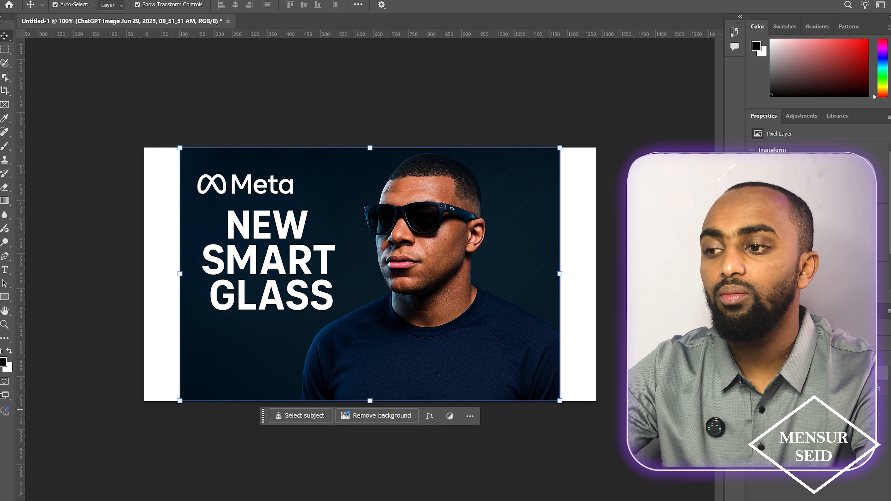
Select both white side margins together with rectangular marquees that slightly overlap the image's edges
{"action": "left_click", "coordinate": [6, 50]}
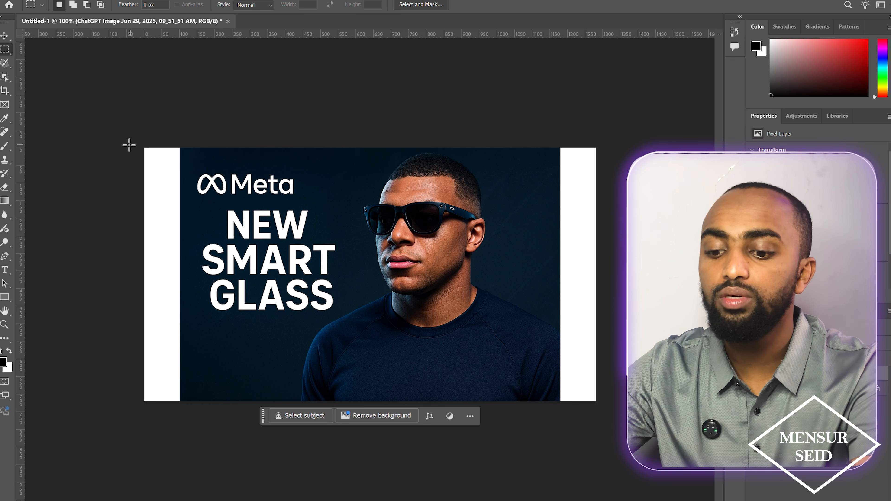
{"action": "left_click_drag", "start_coordinate": [144, 148], "coordinate": [186, 306]}
{"action": "left_click_drag", "start_coordinate": [135, 121], "coordinate": [134, 122]}
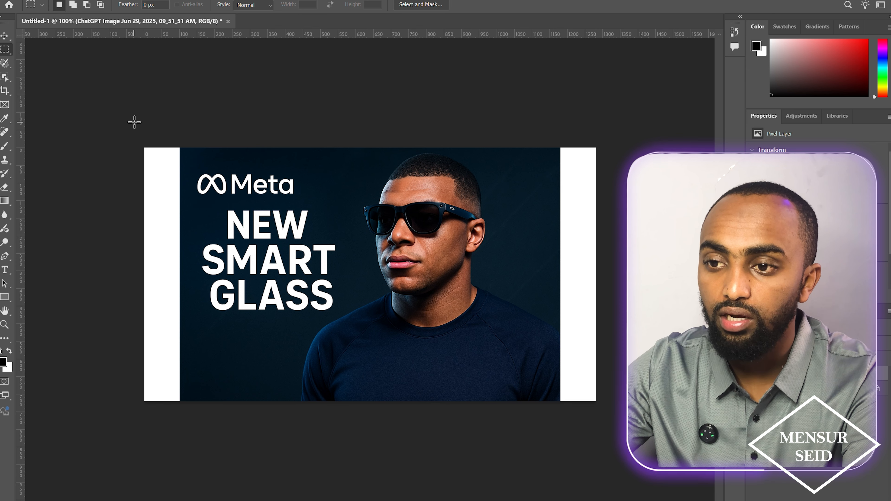
{"action": "left_click_drag", "start_coordinate": [182, 397], "coordinate": [185, 420]}
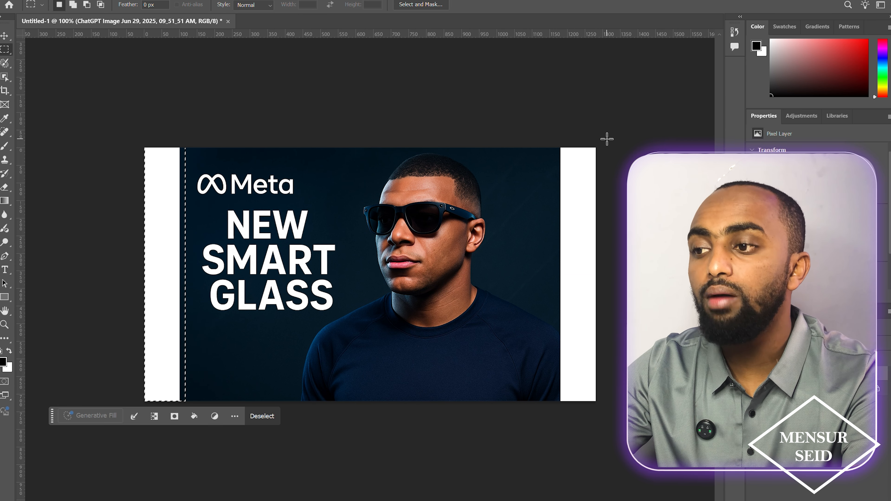
{"action": "left_click_drag", "start_coordinate": [607, 139], "coordinate": [559, 420]}
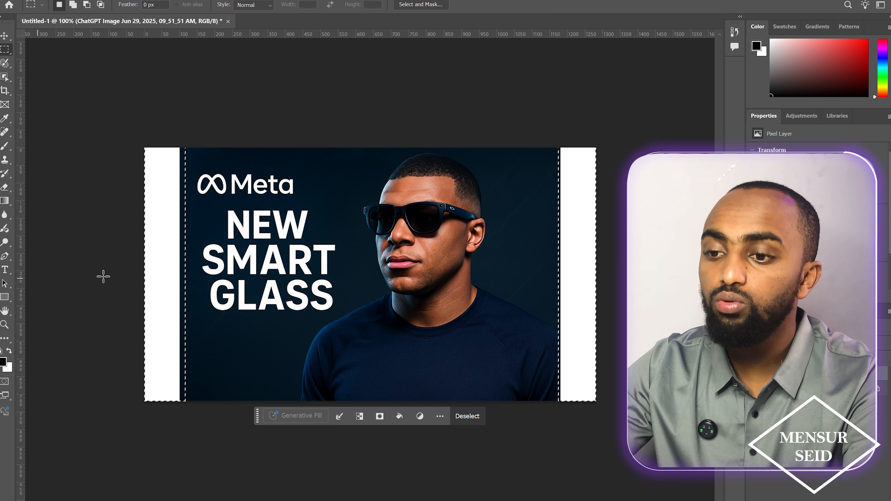
Fill the selected margins with Content-Aware contents in Normal mode at 100% opacity, and deselect
{"action": "key", "text": "alt+e"}
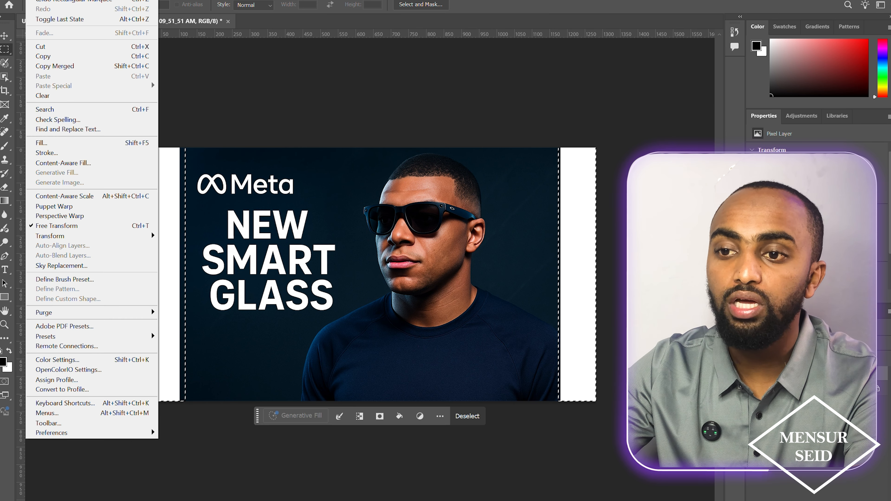
{"action": "left_click", "coordinate": [48, 143]}
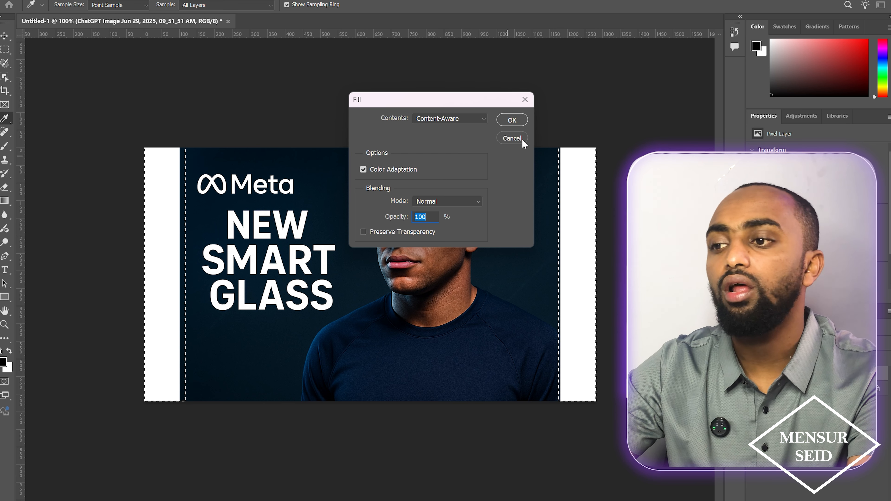
{"action": "left_click", "coordinate": [511, 120]}
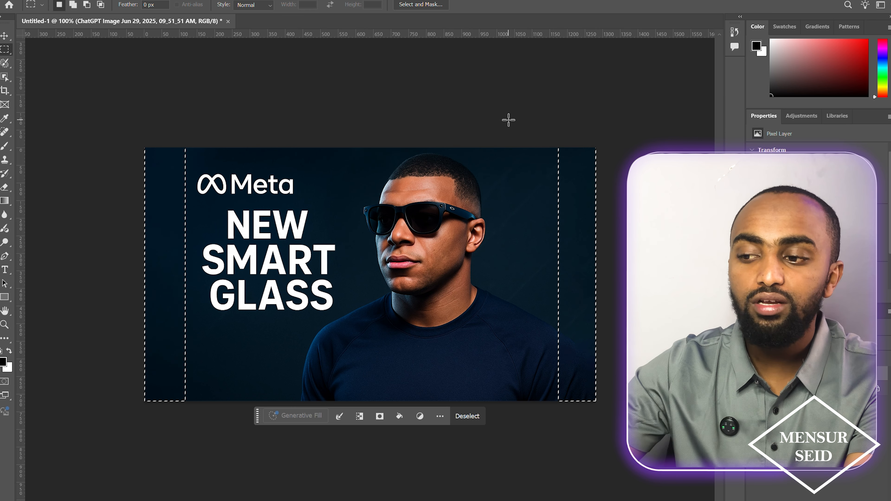
{"action": "left_click", "coordinate": [467, 415]}
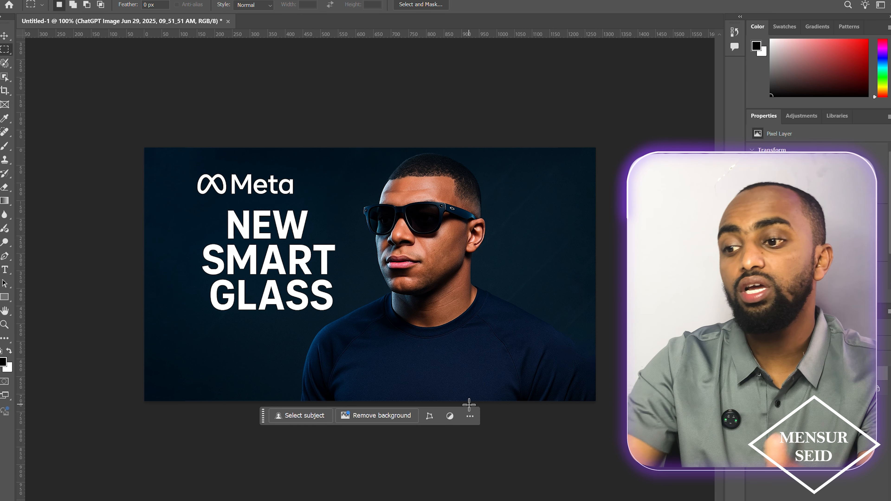
Quick-export the document as a PNG named Untitled-1 to the Desktop
{"action": "left_click", "coordinate": [24, 2]}
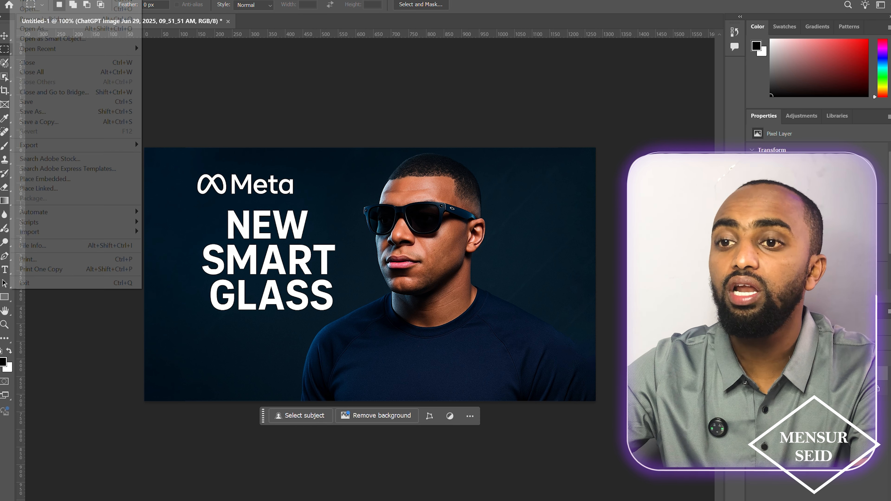
{"action": "mouse_move", "coordinate": [75, 152]}
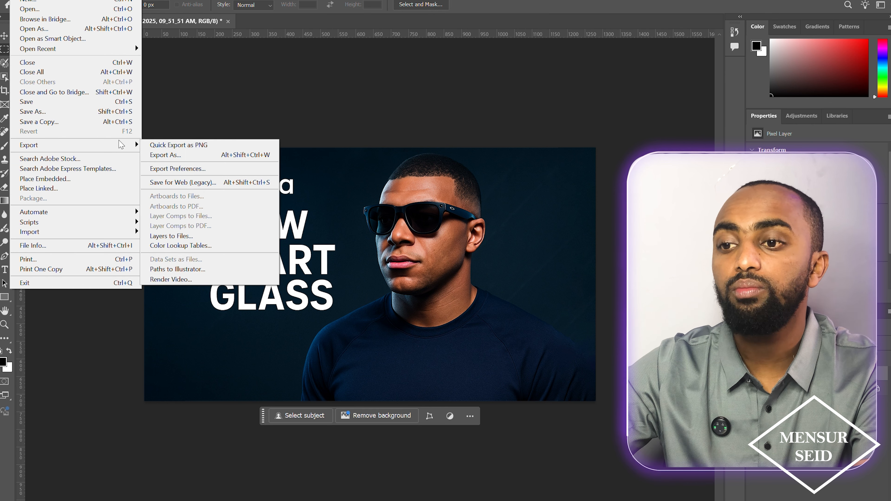
{"action": "left_click", "coordinate": [175, 145]}
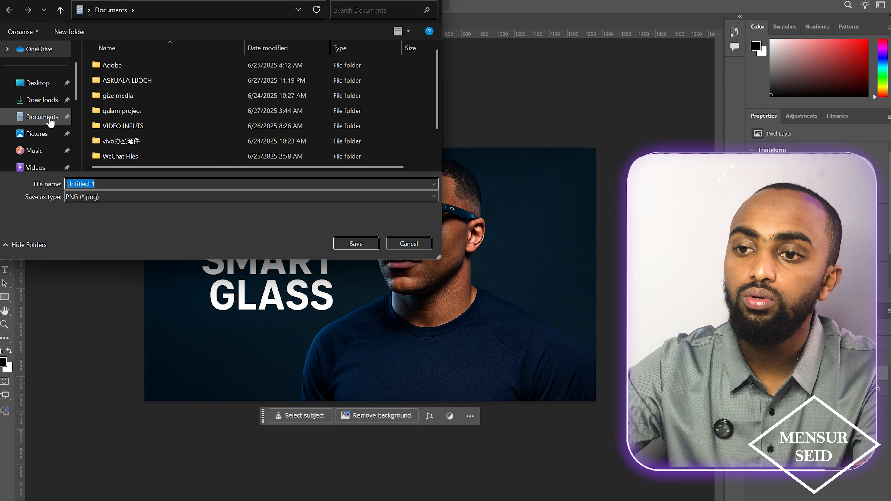
{"action": "left_click", "coordinate": [38, 84]}
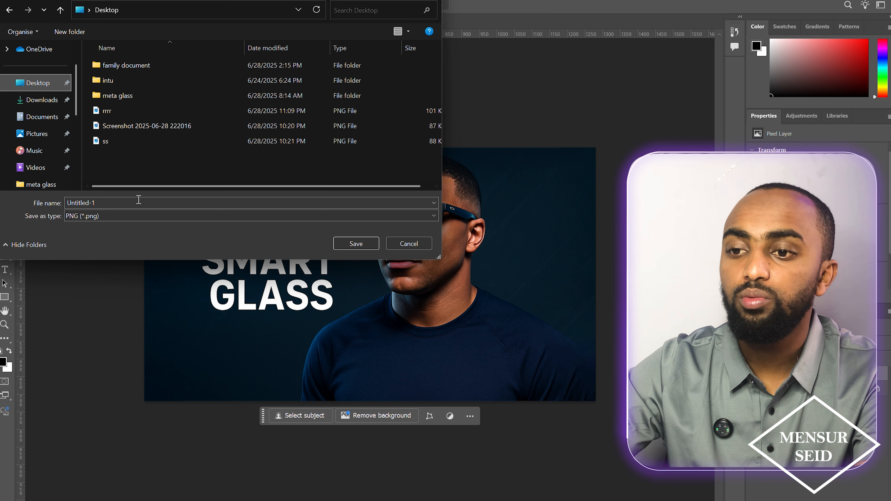
{"action": "left_click", "coordinate": [344, 242]}
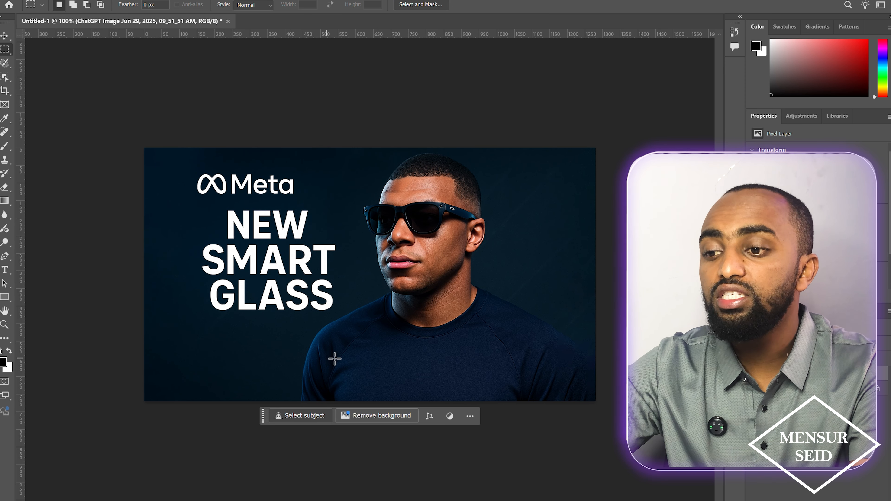
Start a text line below the GLASS headline, search Windows for "visu" and activate the Amharic typing tool
{"action": "left_click", "coordinate": [6, 271]}
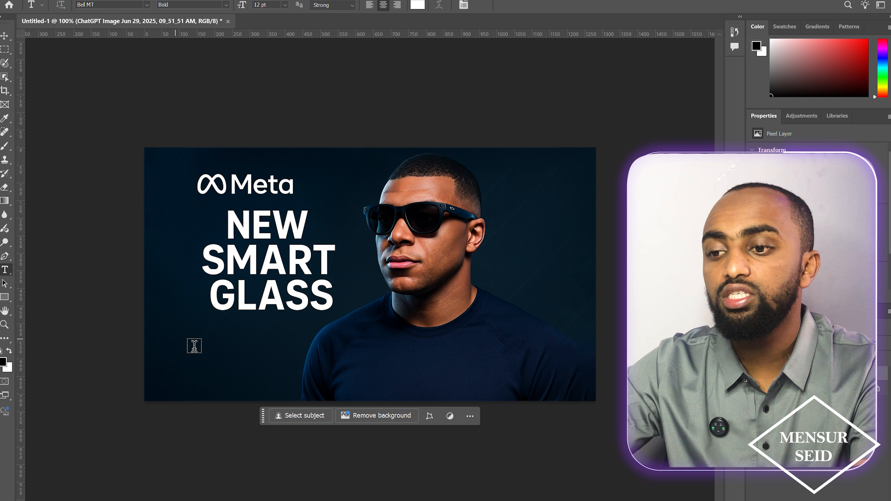
{"action": "left_click", "coordinate": [216, 354]}
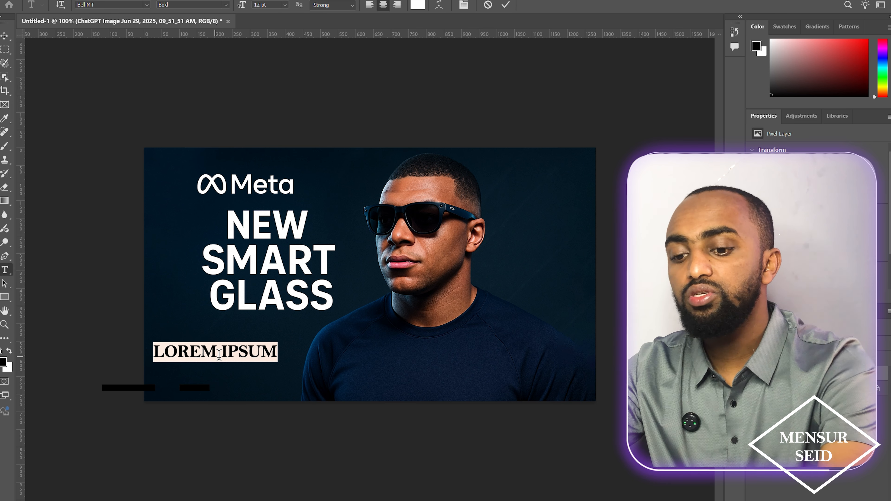
{"action": "key", "text": "super"}
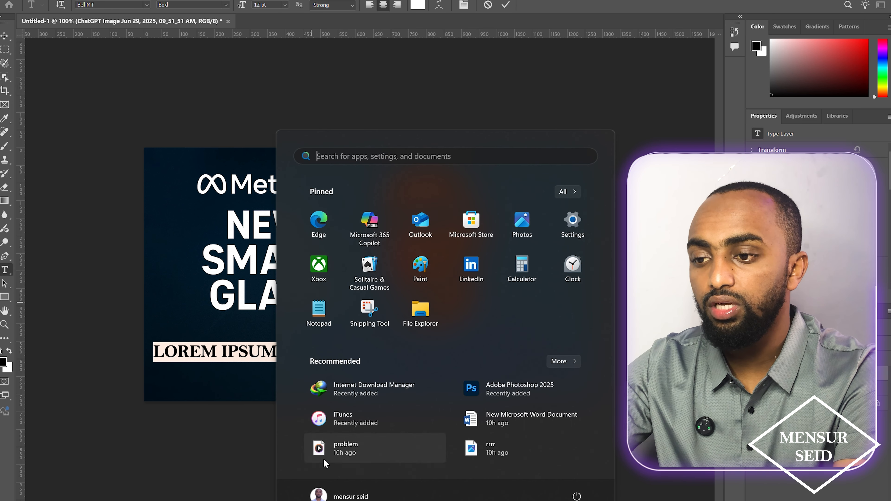
{"action": "type", "text": "visu"}
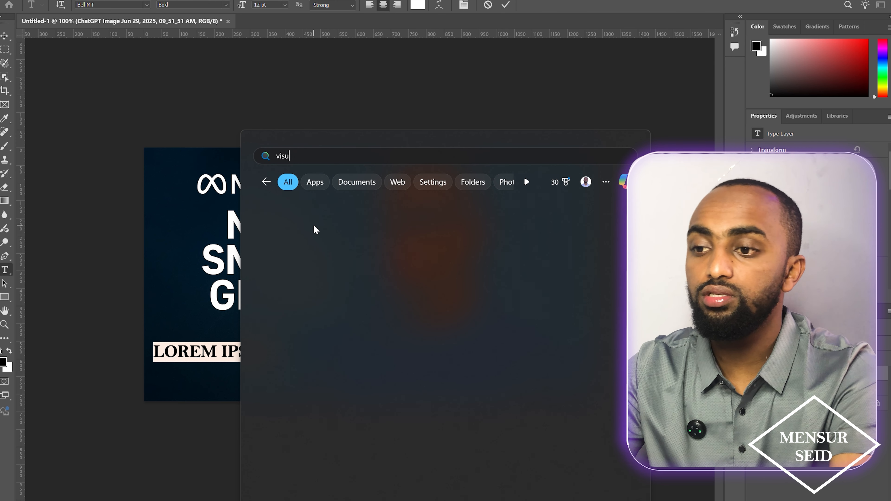
{"action": "left_click", "coordinate": [296, 239]}
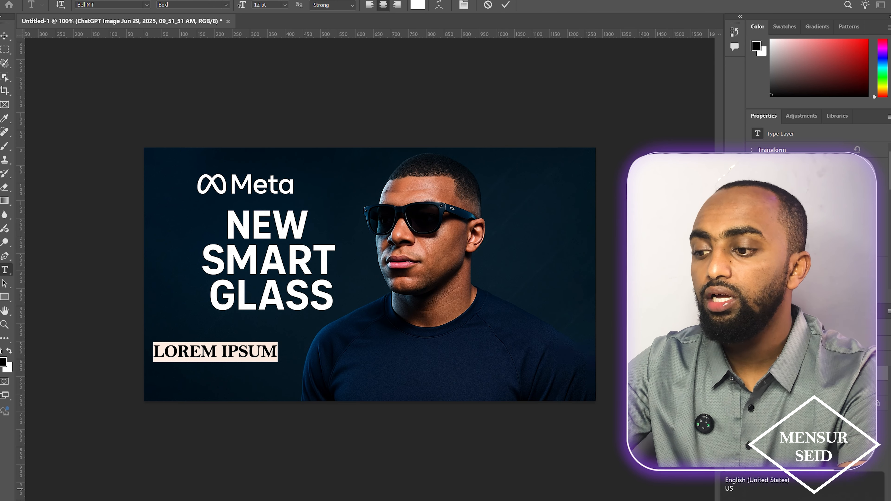
{"action": "left_click", "coordinate": [744, 500]}
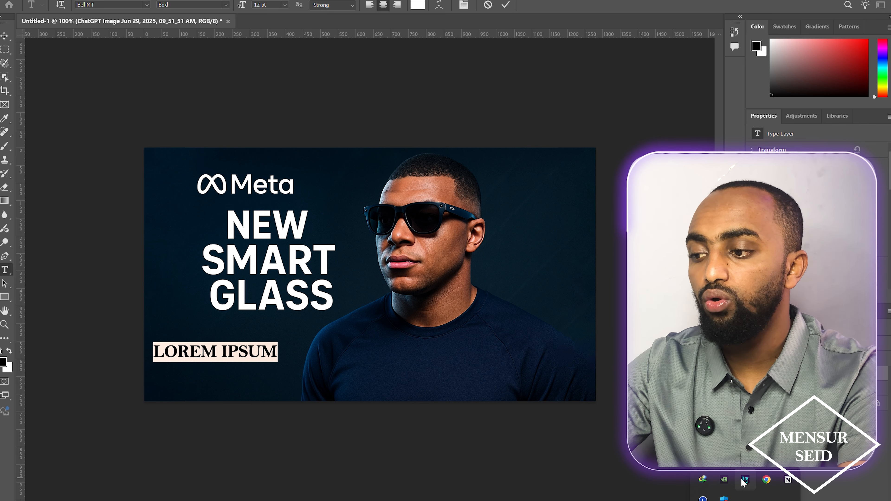
Select the whole LOREM IPSUM placeholder text and set its font to Nokia Pure Headline
{"action": "left_click", "coordinate": [189, 351]}
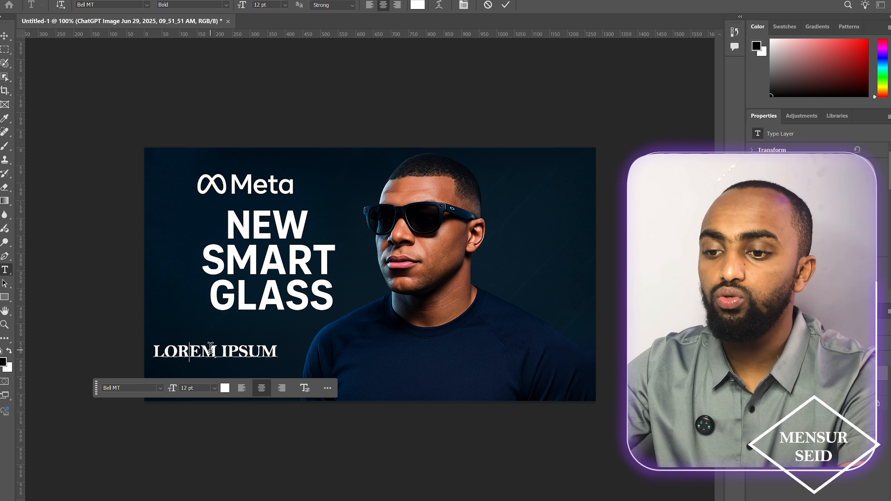
{"action": "triple_click", "coordinate": [211, 350]}
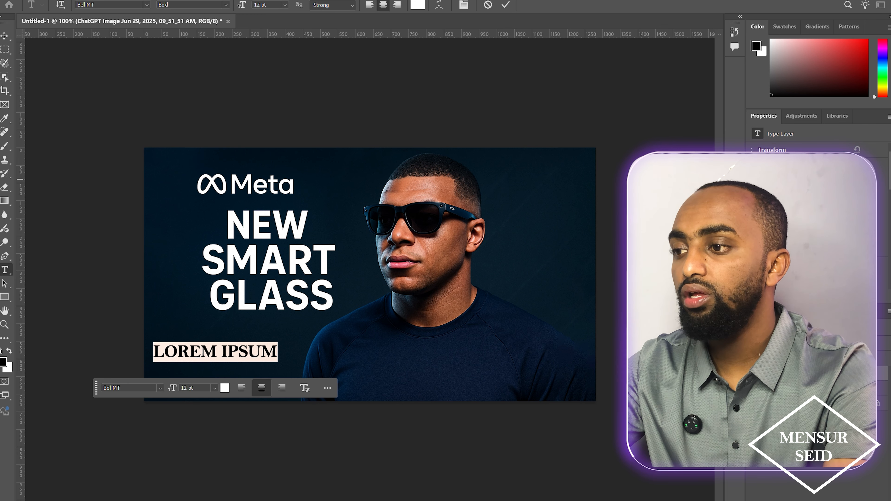
{"action": "left_click", "coordinate": [869, 178]}
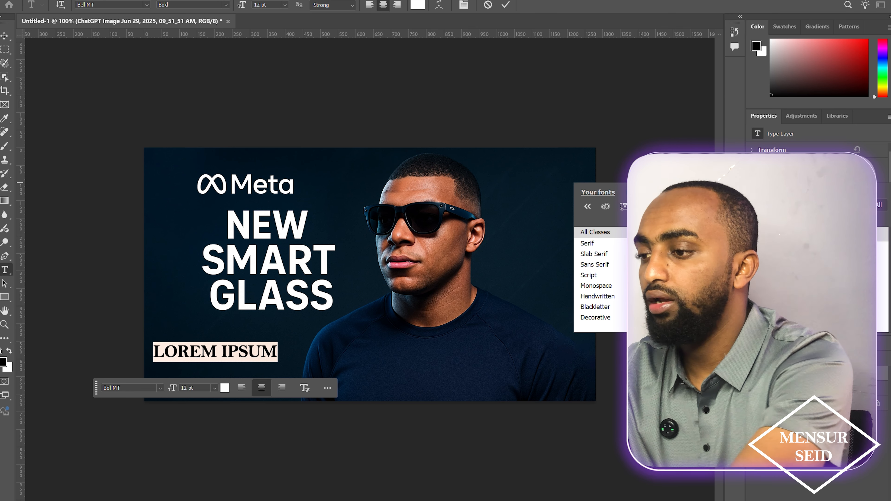
{"action": "left_click", "coordinate": [701, 252]}
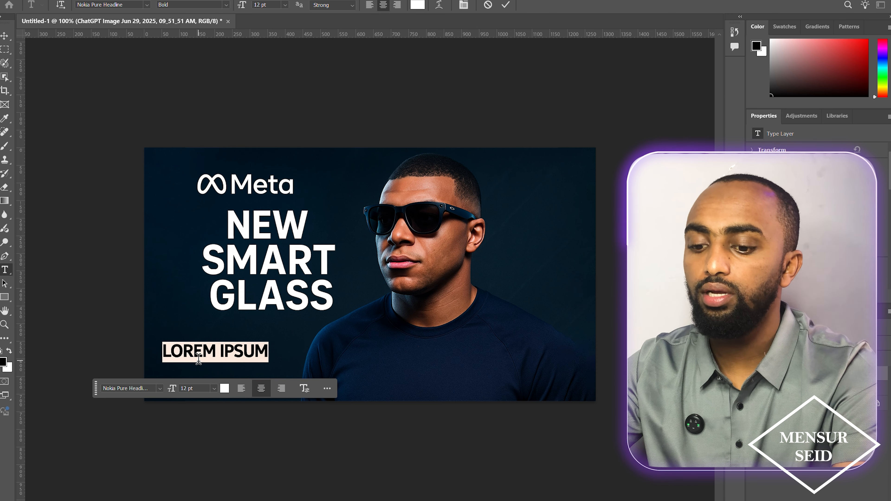
Try replacing the placeholder text with the Amharic wording "አዲስ መነ", and remove that wording again
{"action": "key", "text": "BackSpace"}
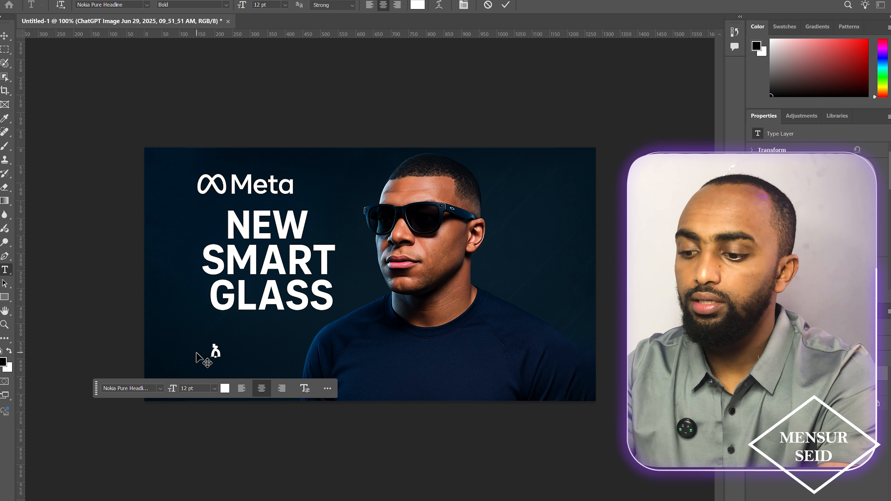
{"action": "type", "text": "አዲ"}
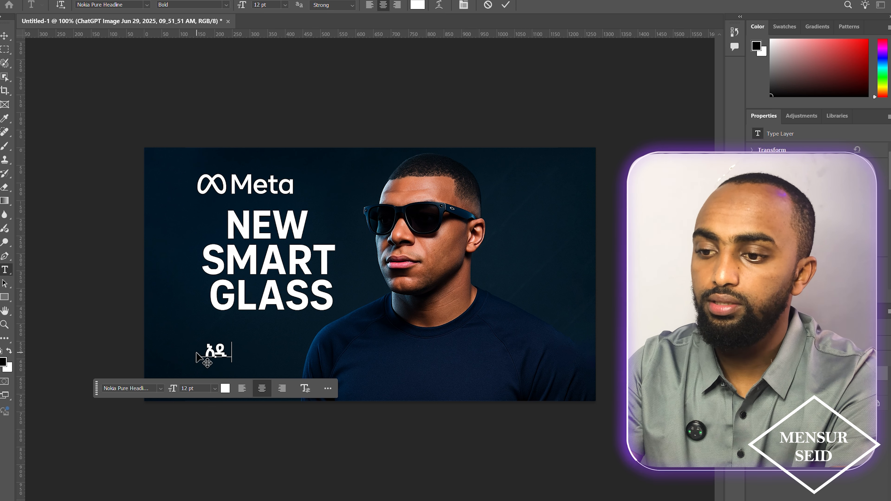
{"action": "type", "text": "ስ "}
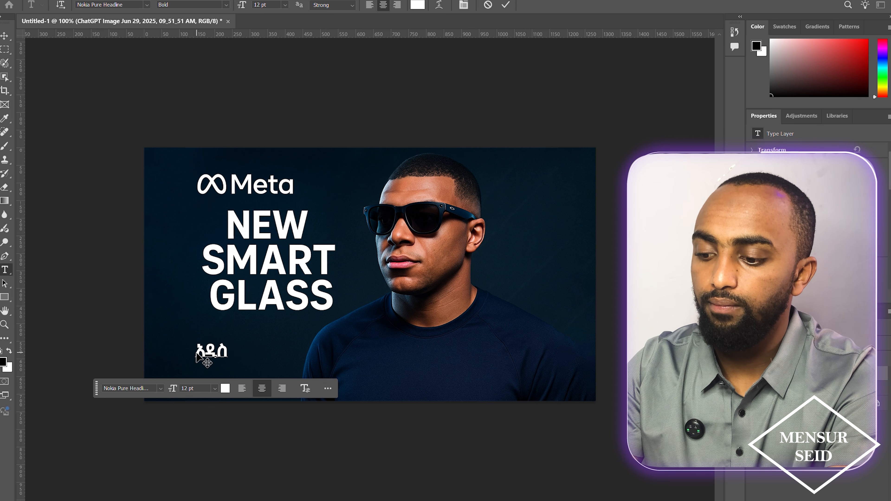
{"action": "type", "text": "መነ"}
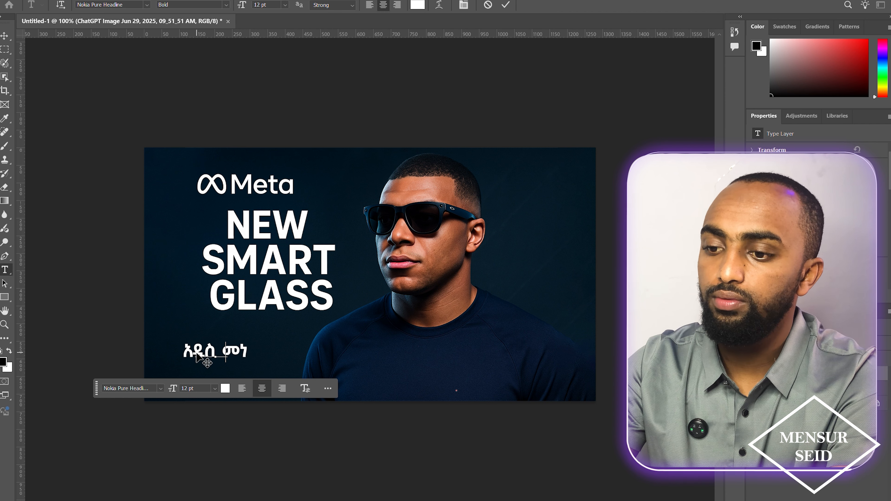
{"action": "key", "text": "ctrl+z"}
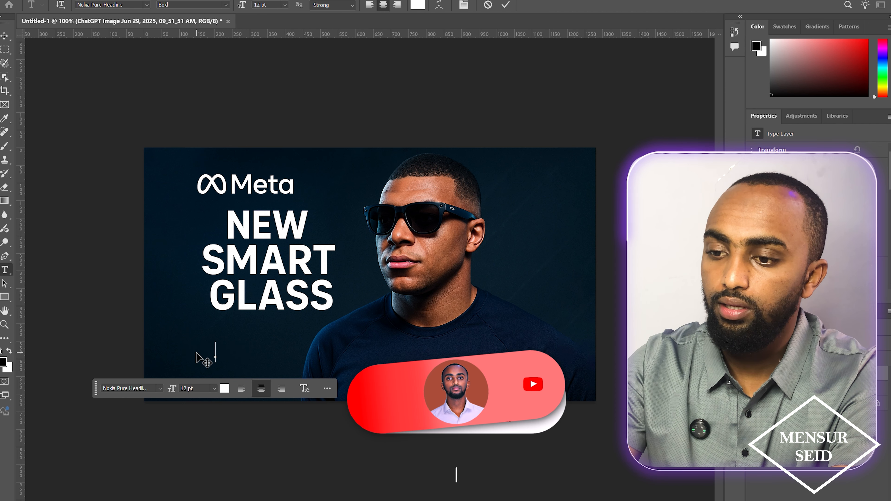
Enter the Amharic wording "የመነፀረ ቴክኖሎጂ" in the text line below the GLASS headline
{"action": "type", "text": "ወ"}
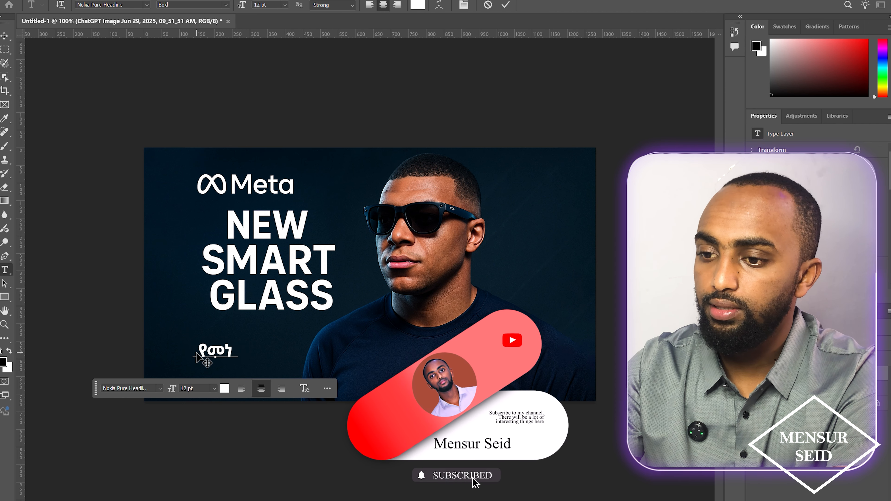
{"action": "type", "text": "ነፀረ"}
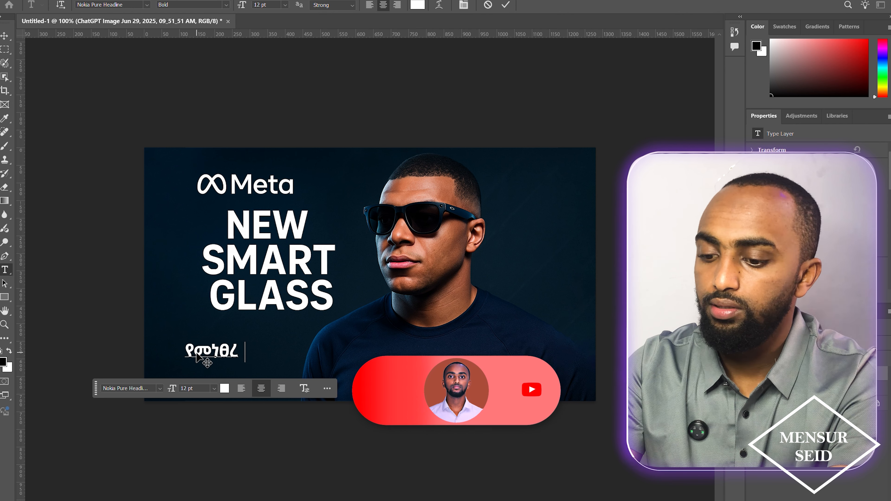
{"action": "type", "text": " ተቴክ"}
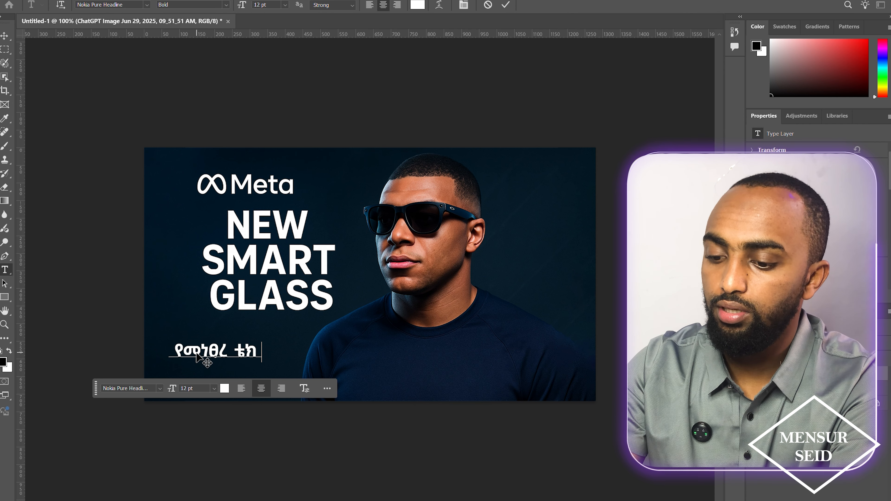
{"action": "type", "text": "ኖሎጂ"}
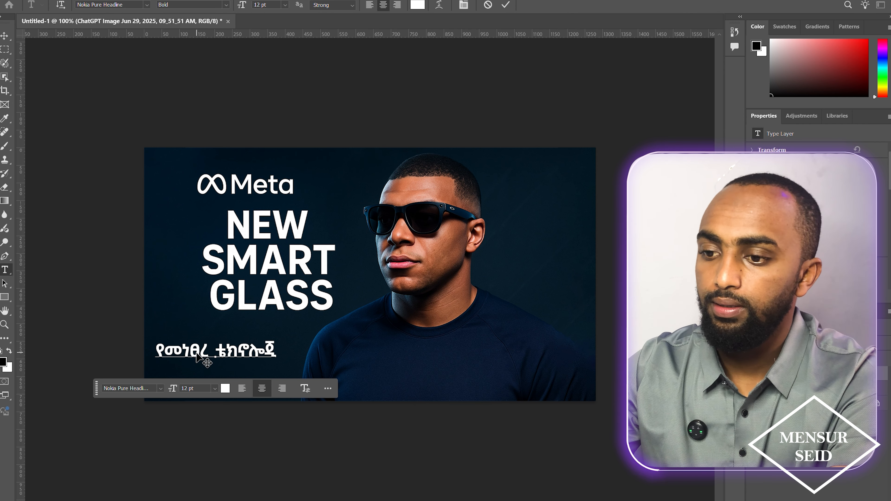
Set the whole Amharic line to 30 pt and move it fully onto the canvas, just above the lower edge
{"action": "key", "text": "ctrl+a"}
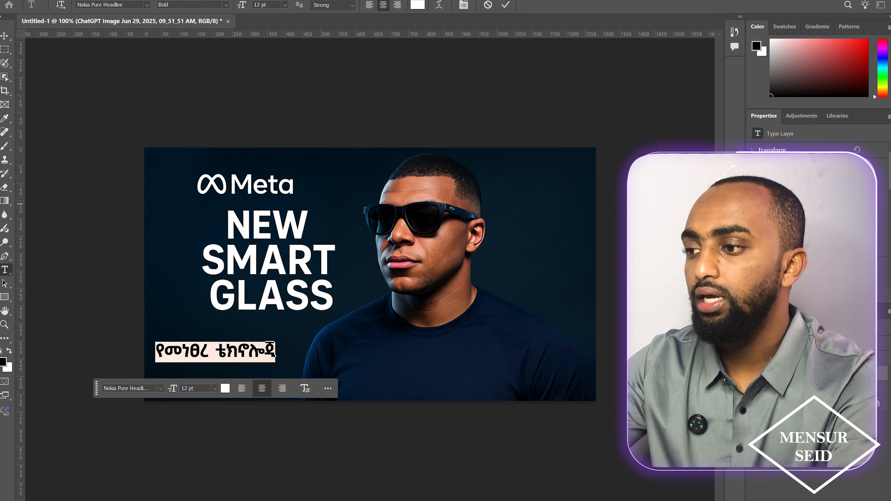
{"action": "left_click_drag", "start_coordinate": [242, 5], "coordinate": [248, 5]}
{"action": "left_click", "coordinate": [4, 37]}
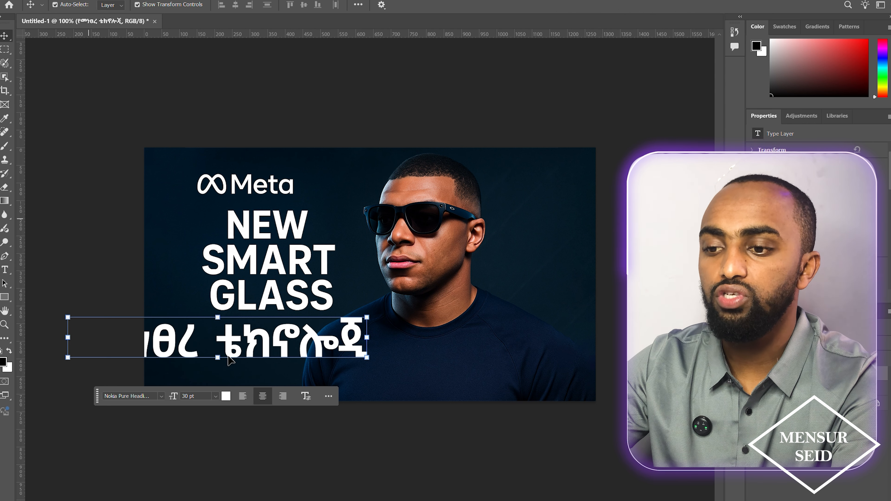
{"action": "left_click_drag", "start_coordinate": [235, 353], "coordinate": [337, 377]}
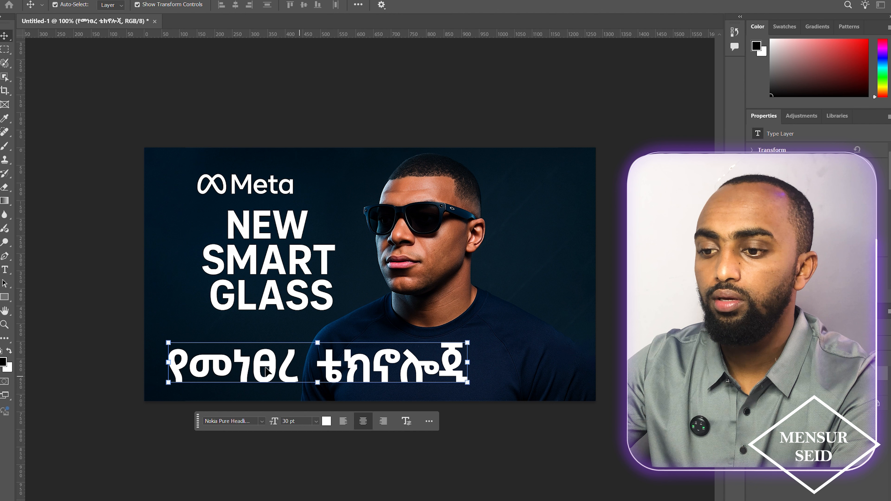
Correct the first Amharic word to "የመነፀር", shift the line slightly to the right and deselect it
{"action": "double_click", "coordinate": [261, 368]}
{"action": "left_click", "coordinate": [298, 362]}
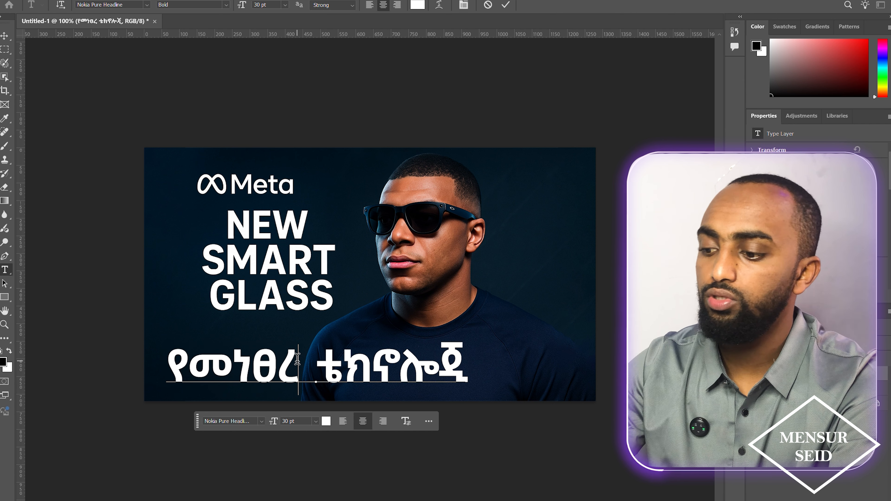
{"action": "key", "text": "BackSpace"}
{"action": "type", "text": "ር"}
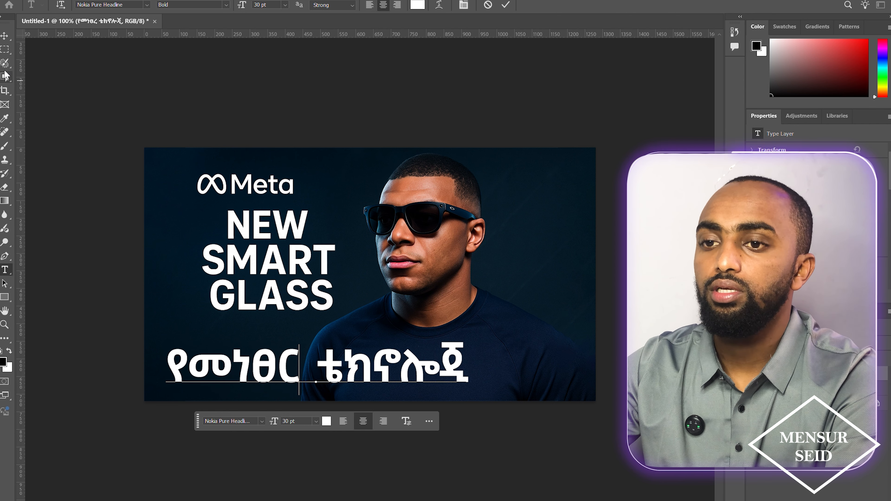
{"action": "left_click", "coordinate": [5, 36]}
{"action": "mouse_move", "coordinate": [337, 374]}
{"action": "left_mouse_down"}
{"action": "mouse_move", "coordinate": [342, 338]}
{"action": "mouse_move", "coordinate": [343, 360]}
{"action": "left_mouse_up"}
{"action": "left_click", "coordinate": [89, 277]}
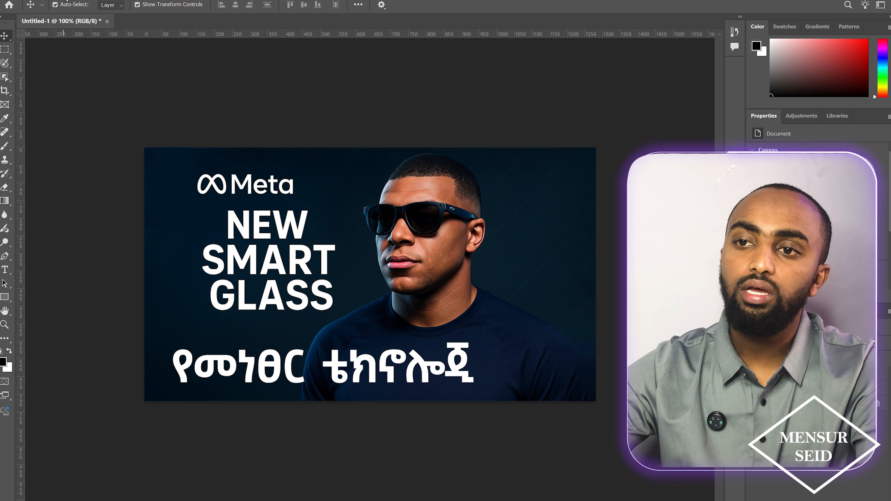
Hide the Visual Geez typing tool and quick-export the document as a PNG to the Desktop under a new file name, keeping Untitled-1.png
{"action": "left_click", "coordinate": [31, 1]}
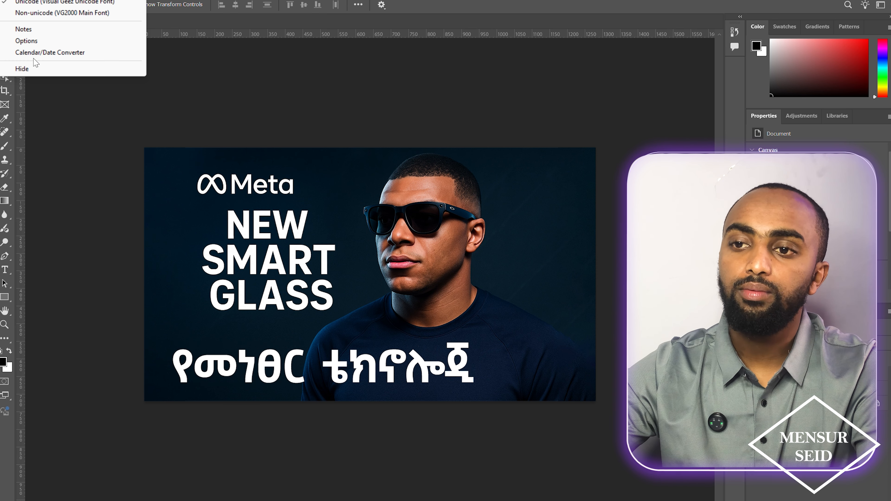
{"action": "left_click", "coordinate": [32, 73]}
{"action": "left_click", "coordinate": [17, 1]}
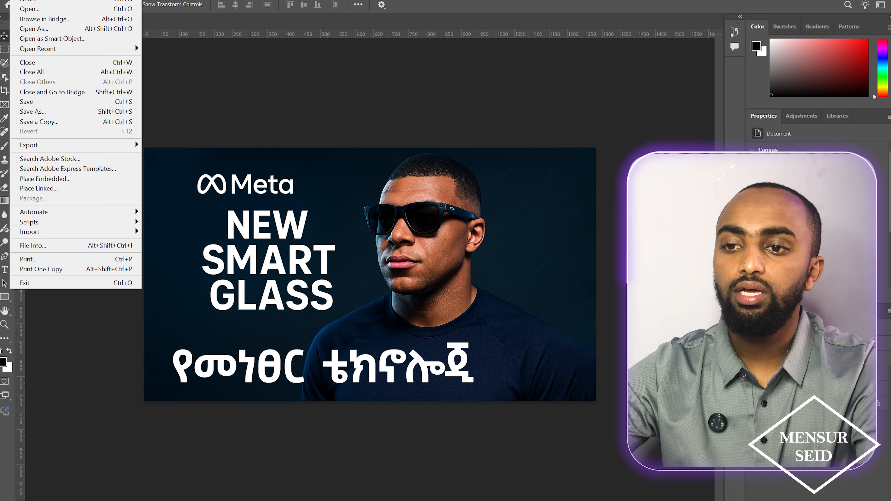
{"action": "mouse_move", "coordinate": [116, 145]}
{"action": "left_click", "coordinate": [165, 145]}
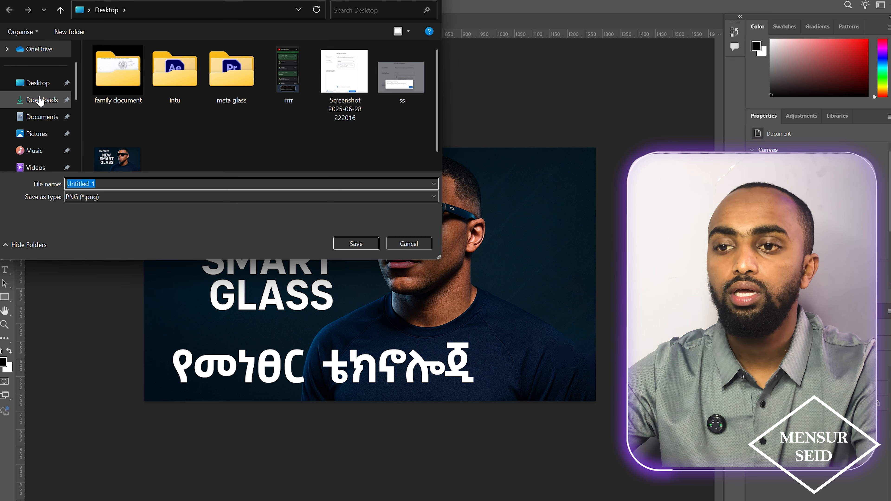
{"action": "left_click", "coordinate": [345, 243]}
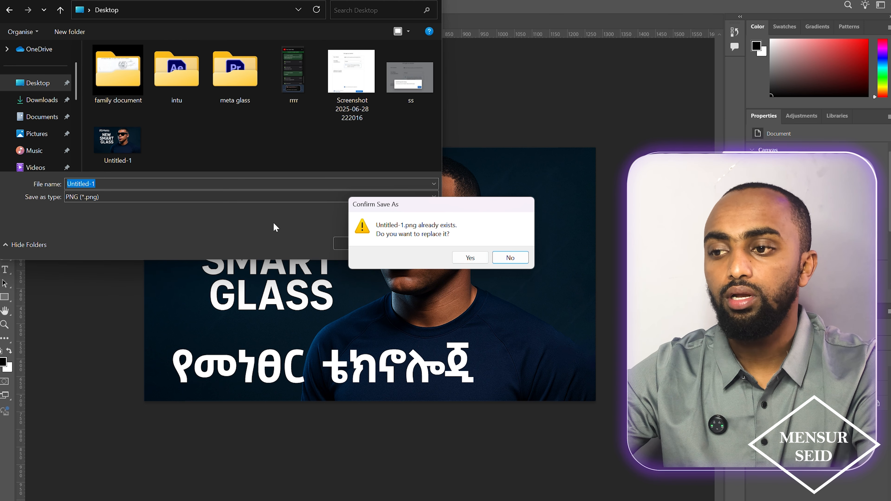
{"action": "left_click", "coordinate": [496, 259]}
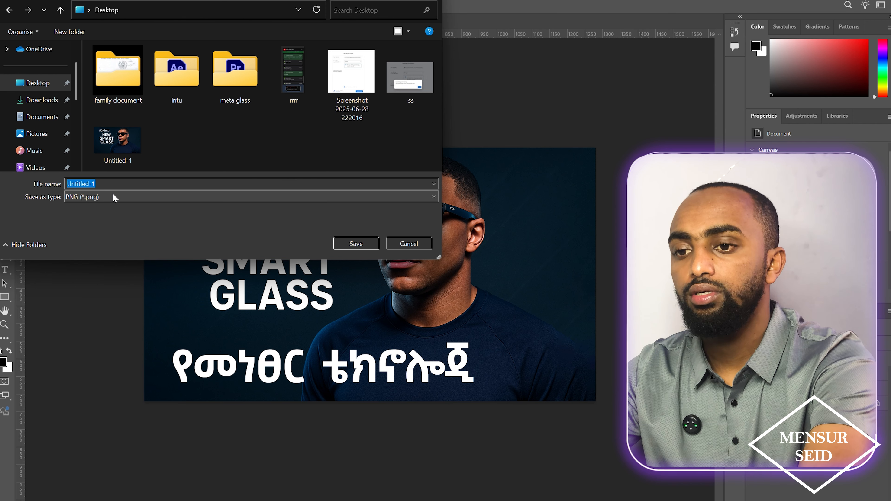
{"action": "type", "text": "ዶዶዶዶዶ"}
{"action": "left_click", "coordinate": [356, 244]}
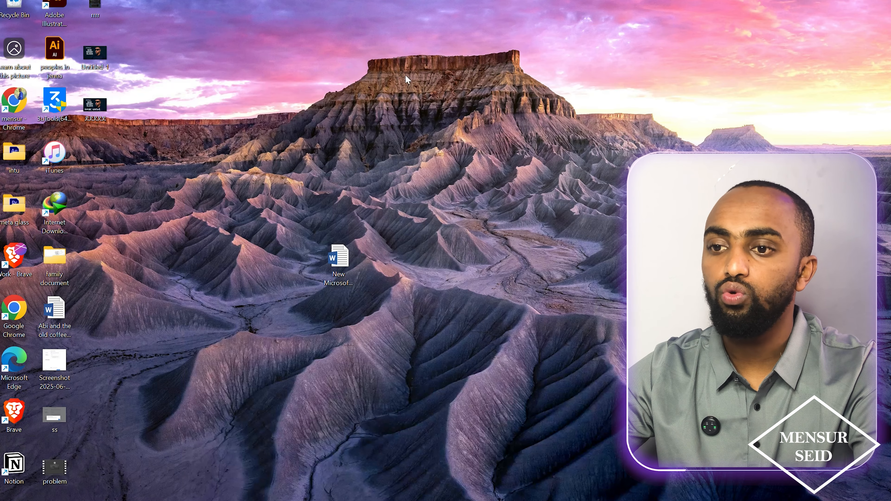
Open the newly exported PNG from the desktop in a maximized image viewer to check the thumbnail
{"action": "double_click", "coordinate": [95, 113]}
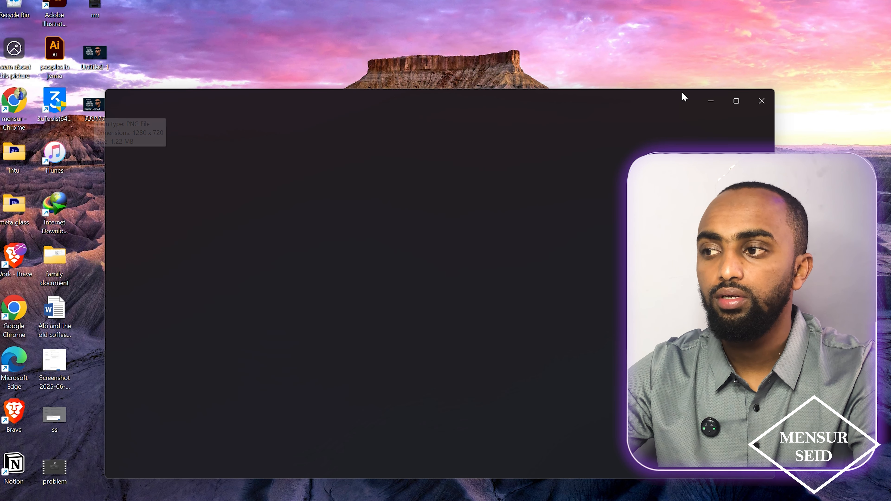
{"action": "left_click", "coordinate": [739, 100]}
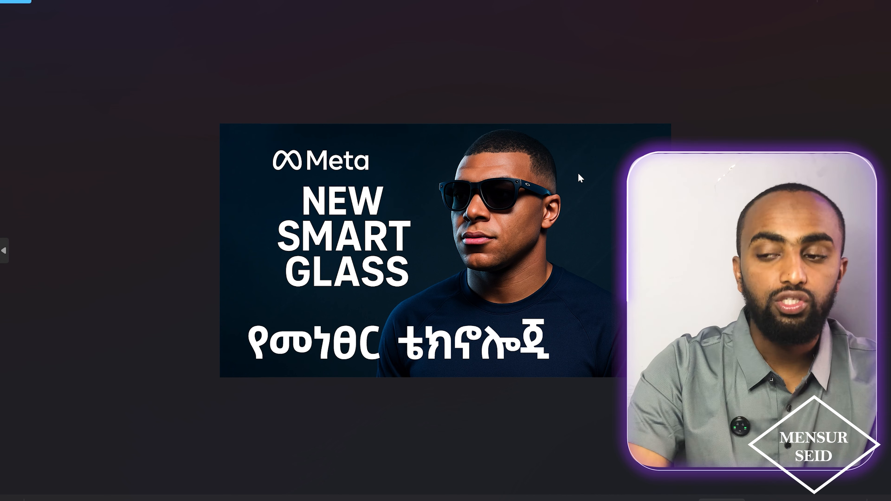